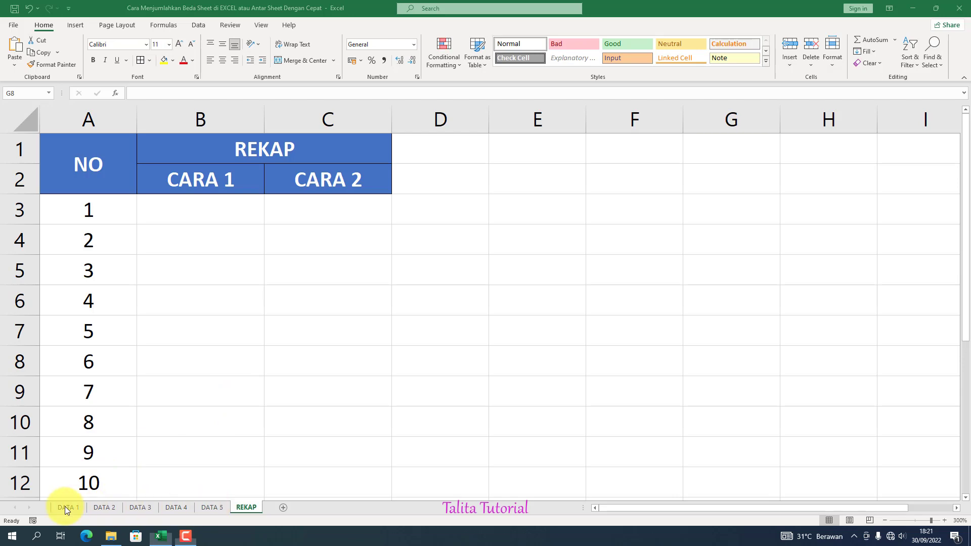
# Look through the DATA 1 to DATA 5 sheets and the CARA 1 and CARA 2 columns of the REKAP sheet.
pyautogui.click(78, 507)
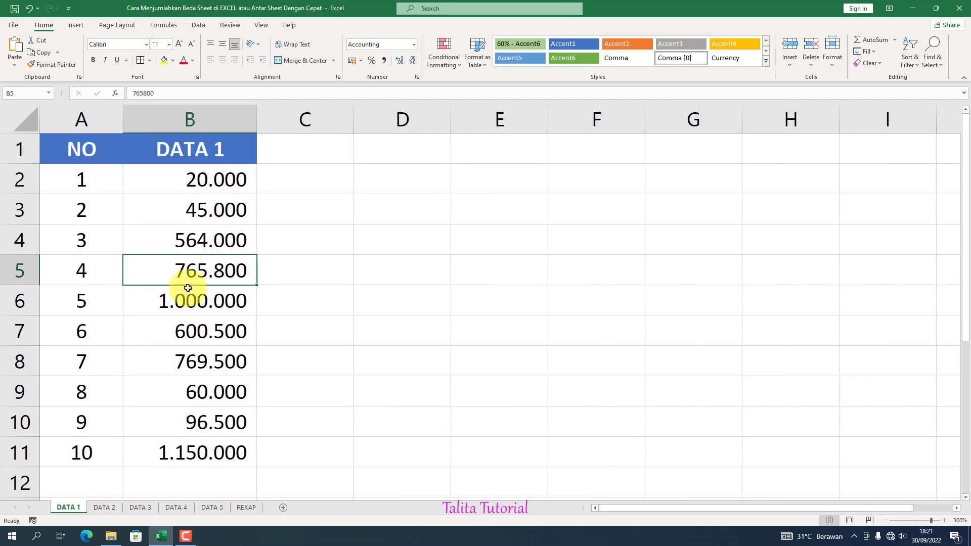
pyautogui.click(111, 508)
pyautogui.click(140, 508)
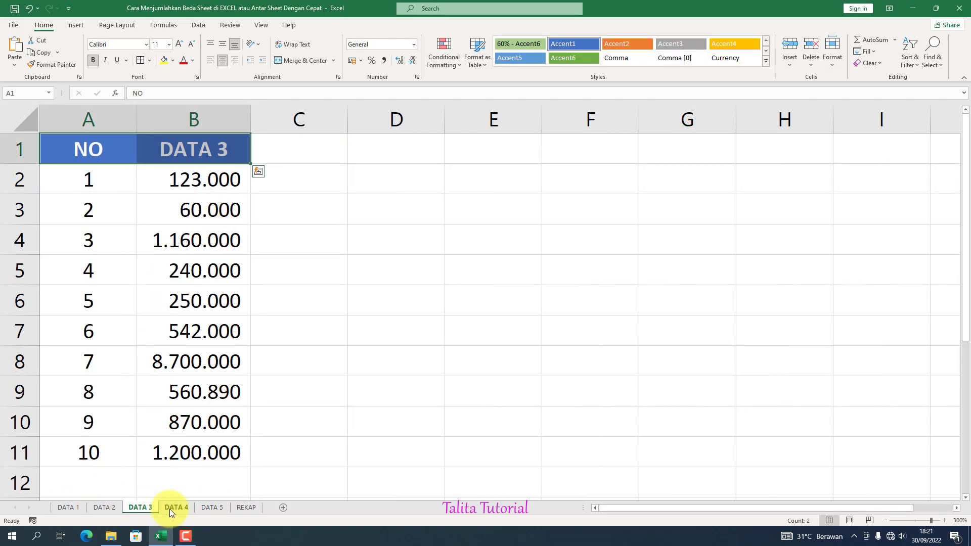
pyautogui.click(176, 508)
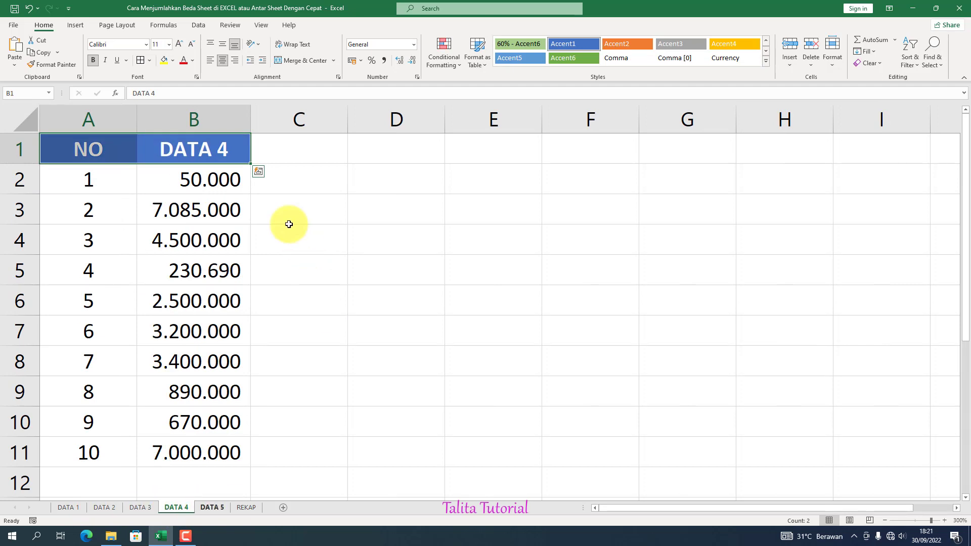
pyautogui.hotkey('ctrl', 'pagedown')
pyautogui.hotkey('ctrl', 'pagedown')
pyautogui.click(217, 219)
pyautogui.click(327, 224)
pyautogui.click(228, 205)
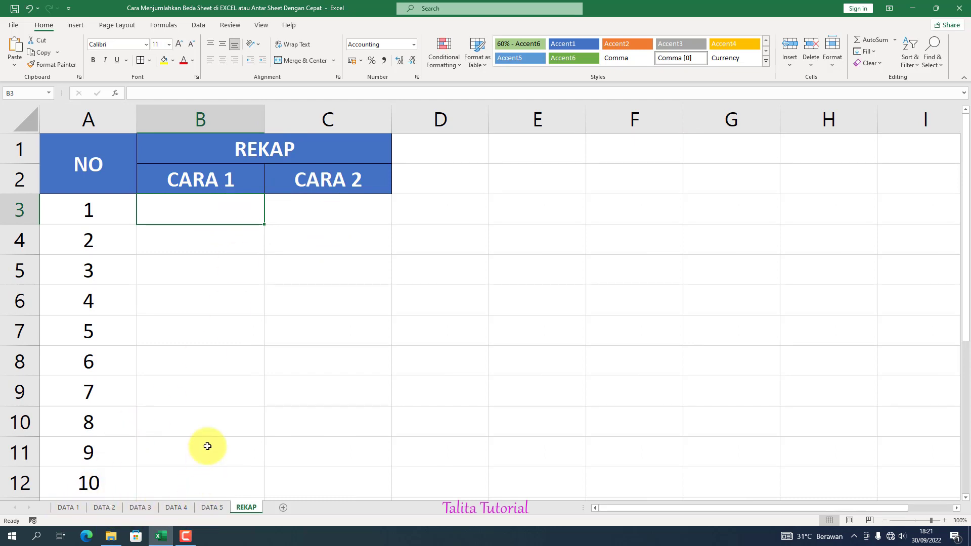
pyautogui.click(287, 320)
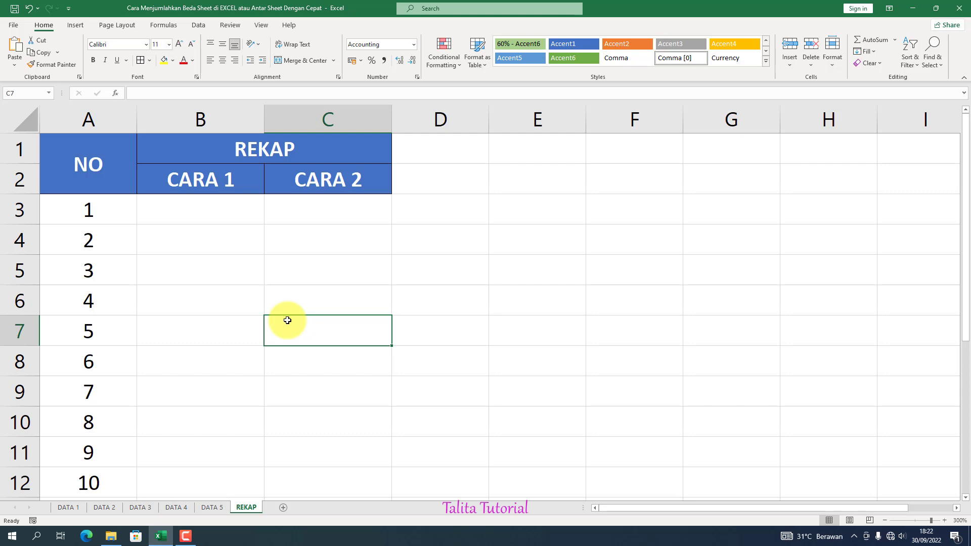
# Start a formula in REKAP cell B3 that adds cell B2 of DATA 1 and cell B2 of DATA 2.
pyautogui.click(199, 205)
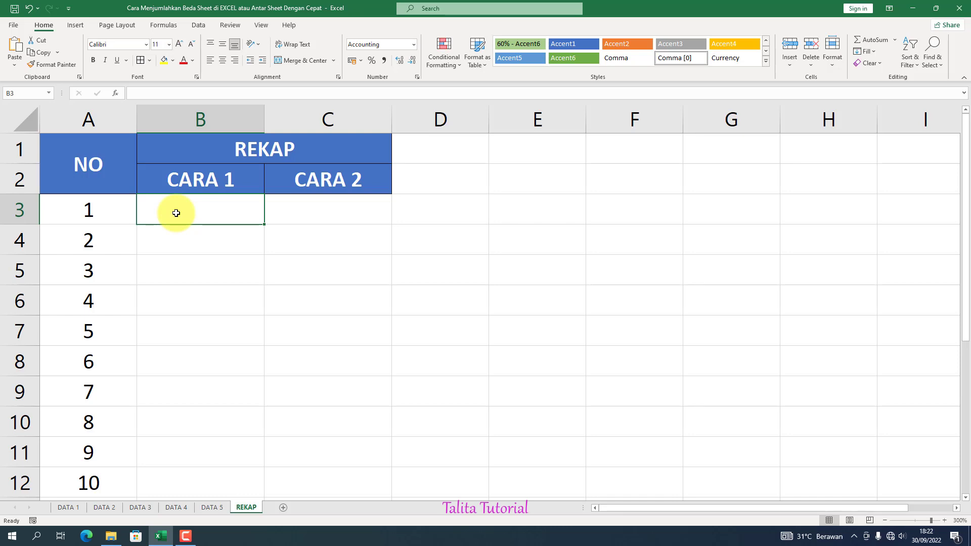
pyautogui.write('=')
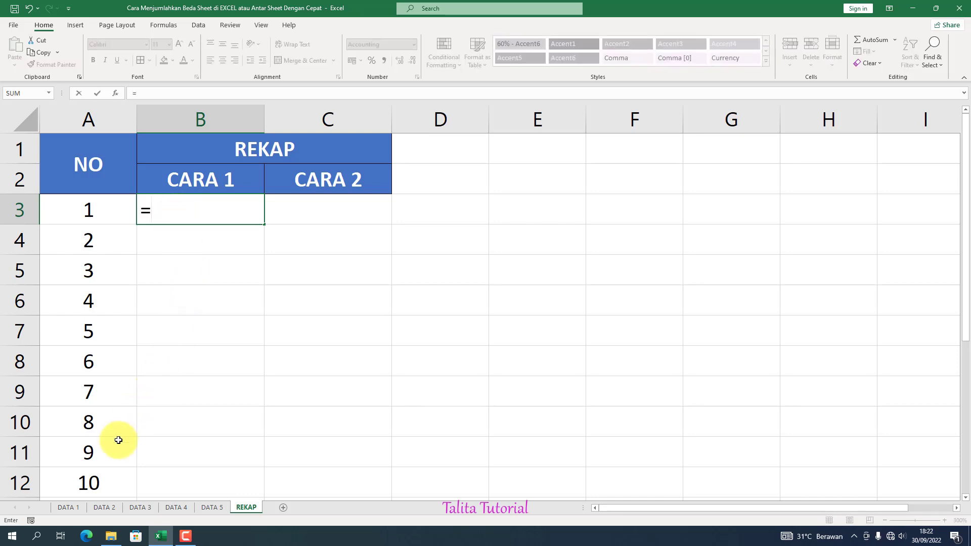
pyautogui.click(67, 508)
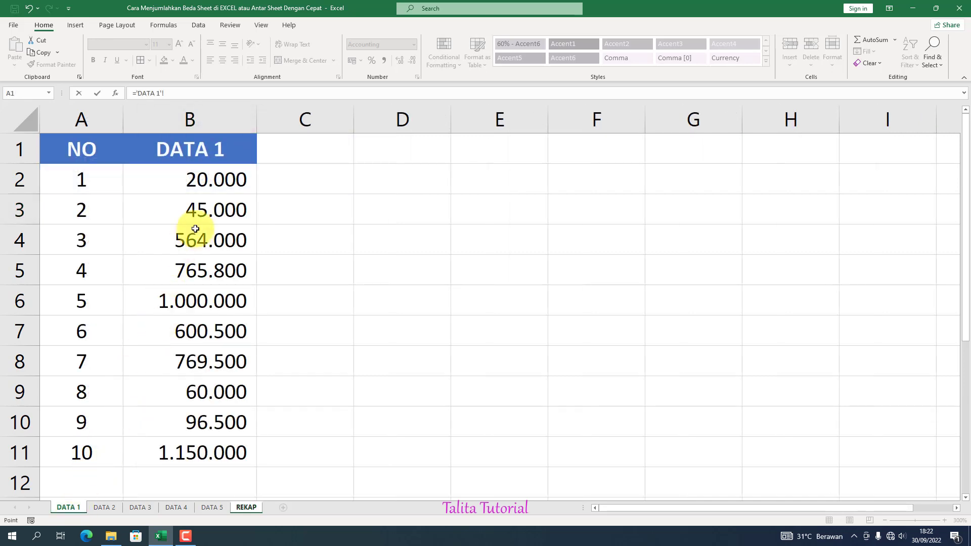
pyautogui.click(212, 180)
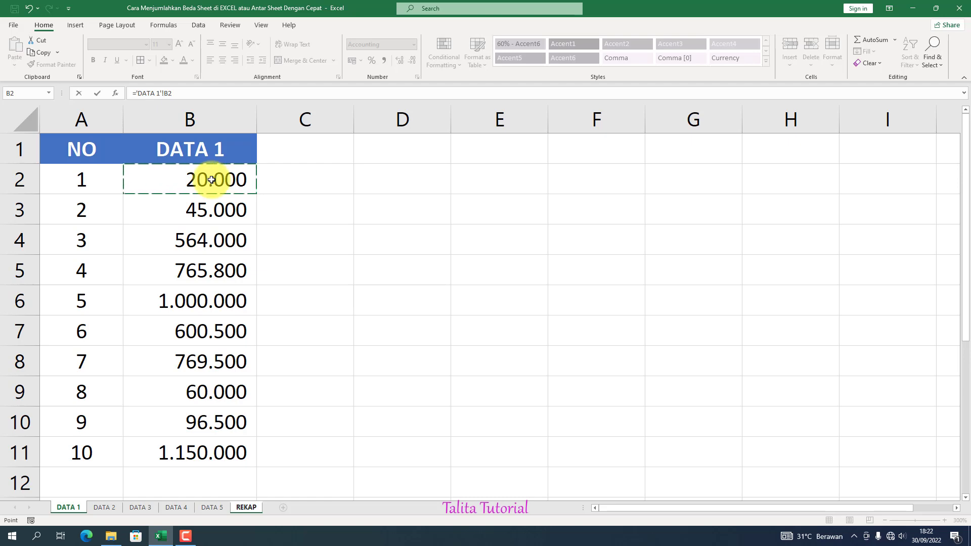
pyautogui.write('+')
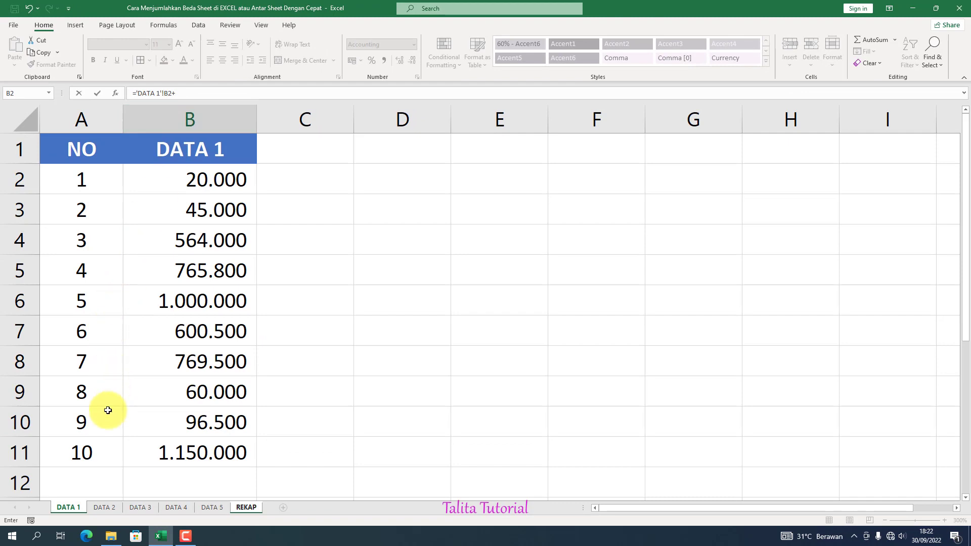
pyautogui.click(95, 509)
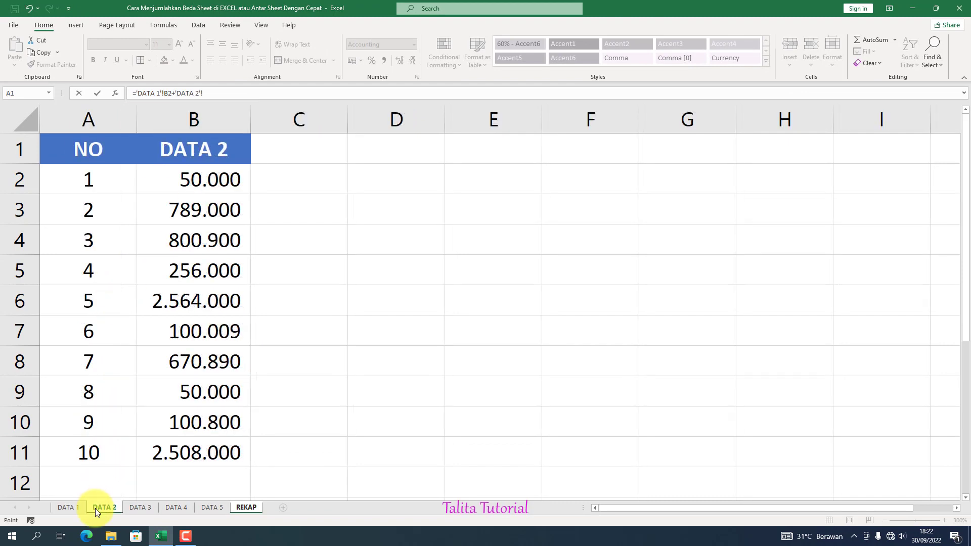
pyautogui.click(202, 178)
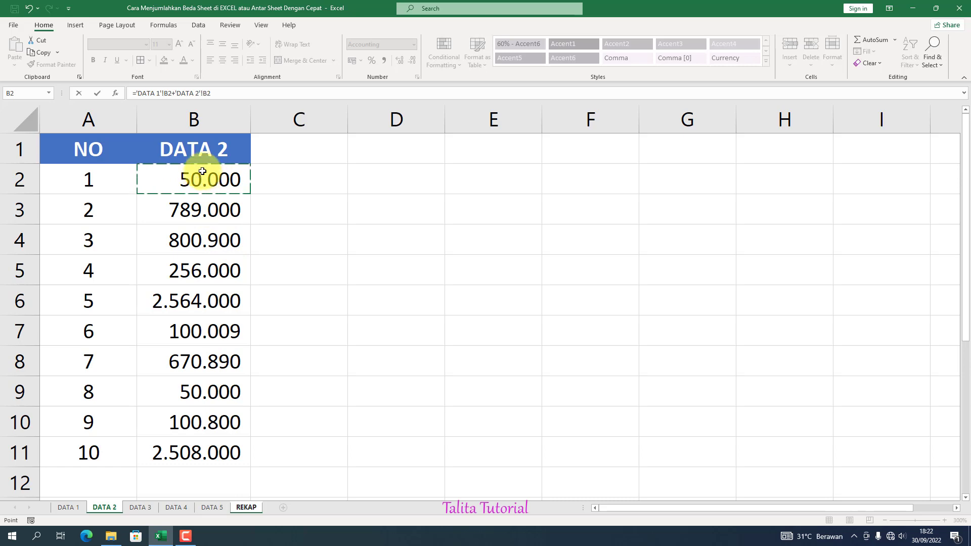
# Complete the B3 formula by adding cell B2 of the DATA 3, DATA 4 and DATA 5 sheets, and enter it.
pyautogui.write('+')
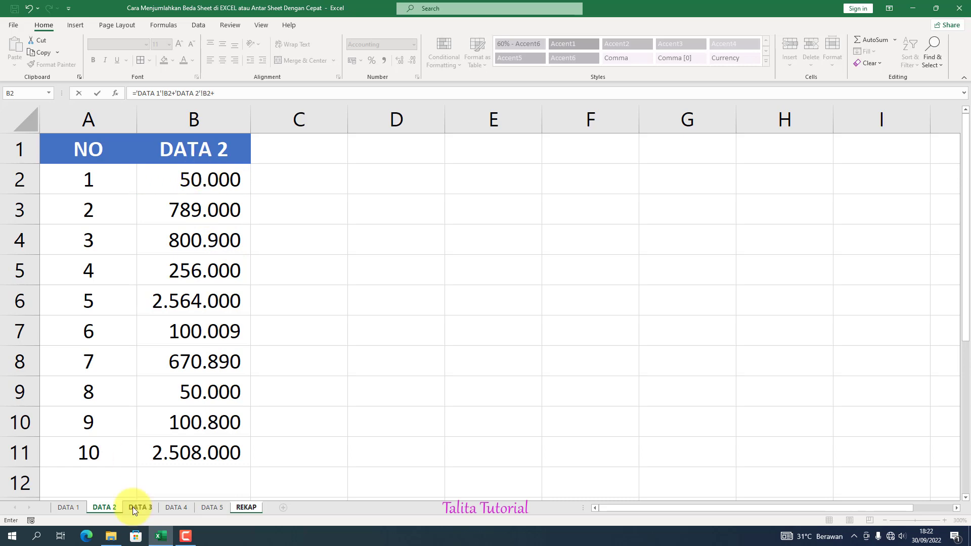
pyautogui.click(133, 506)
pyautogui.click(205, 180)
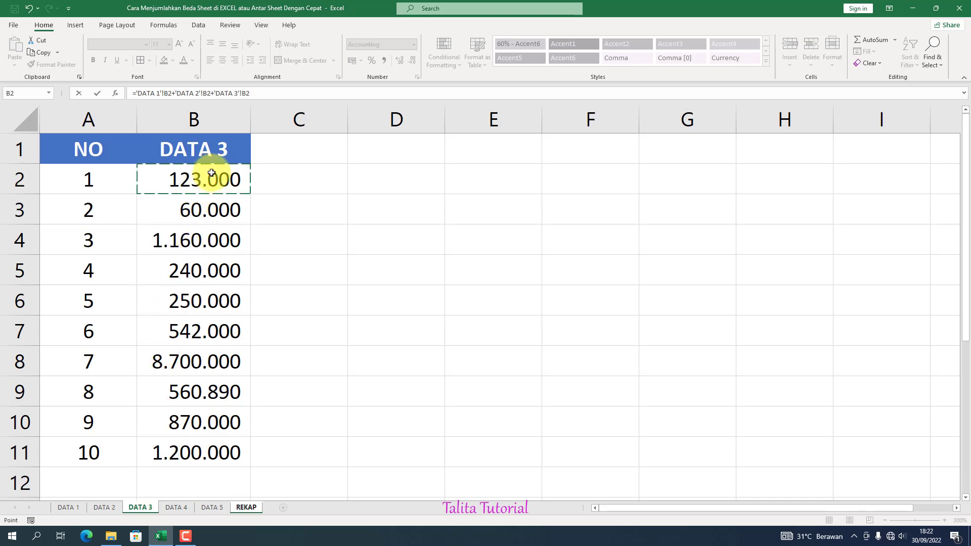
pyautogui.write('+')
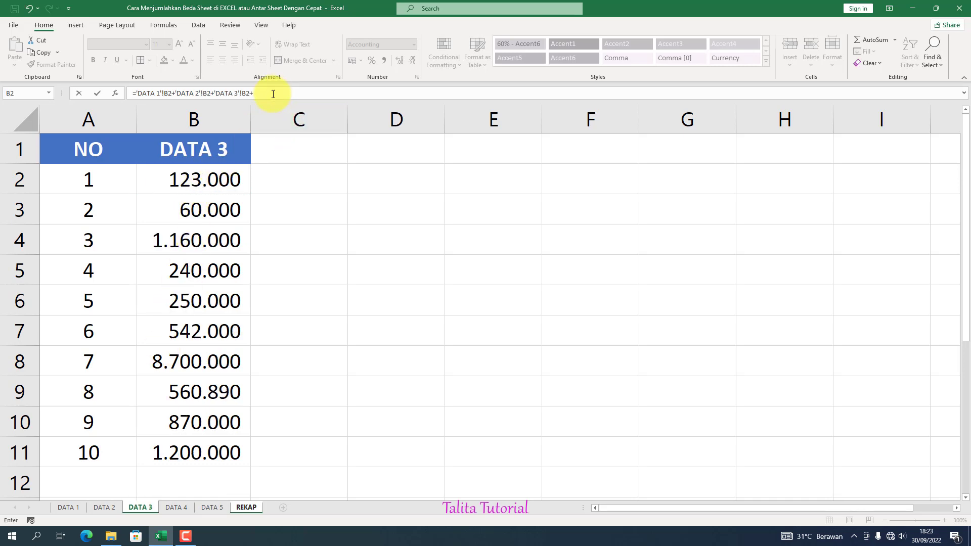
pyautogui.click(174, 506)
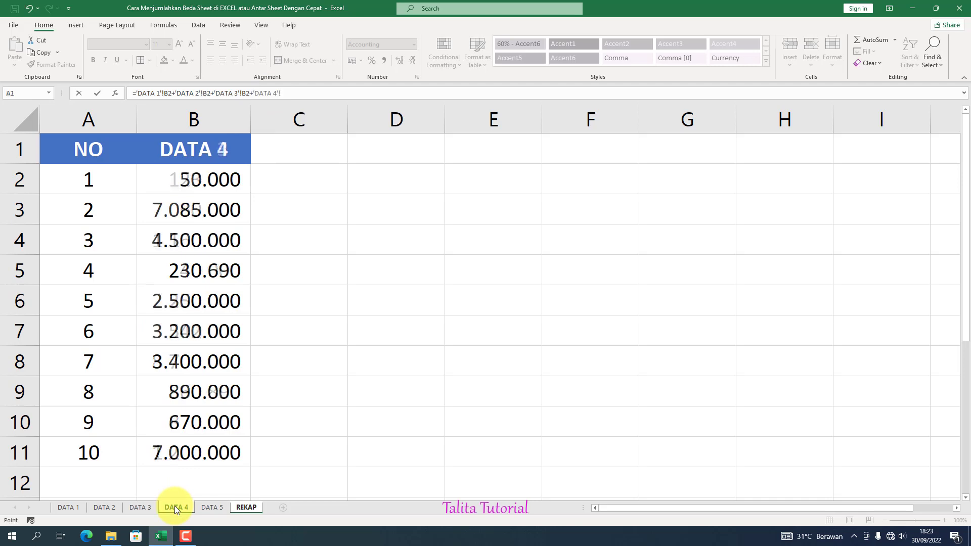
pyautogui.click(205, 182)
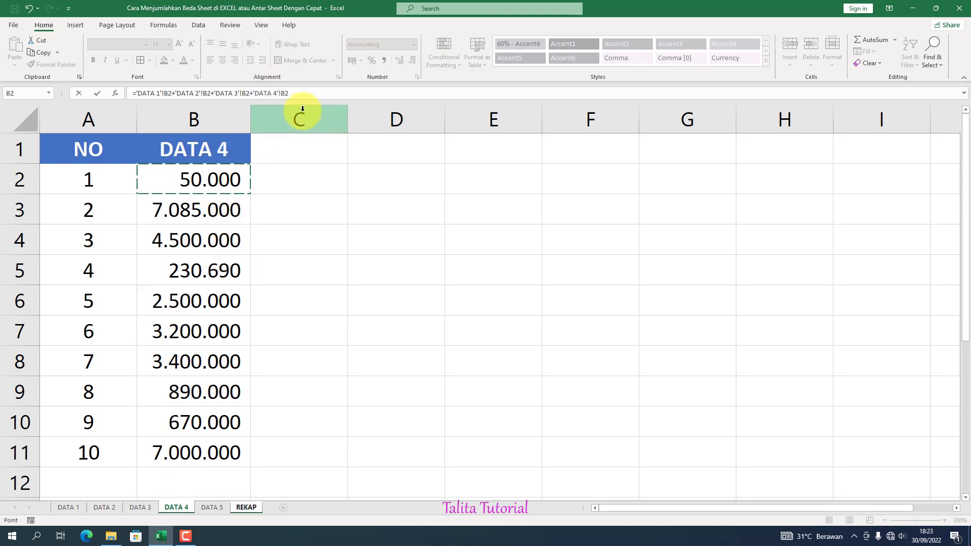
pyautogui.write('+')
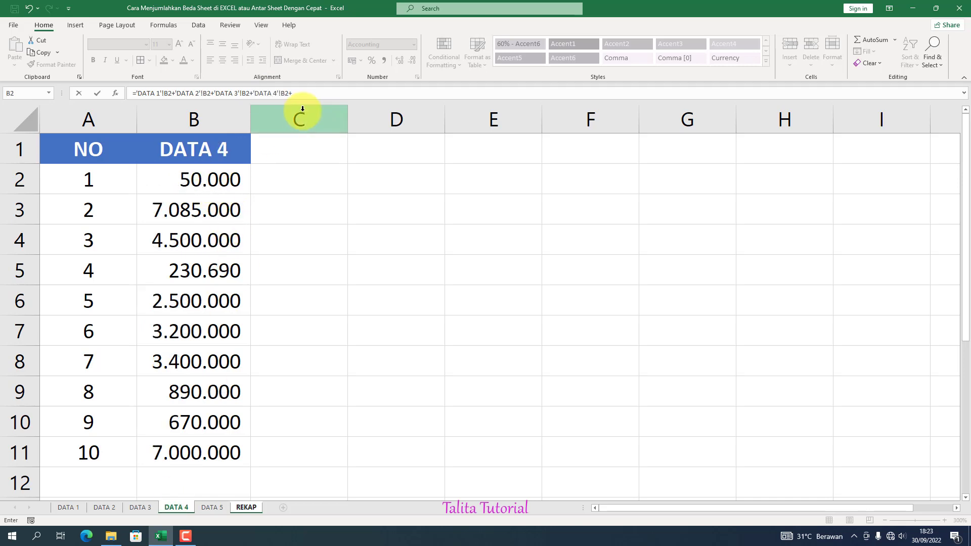
pyautogui.click(217, 505)
pyautogui.click(206, 190)
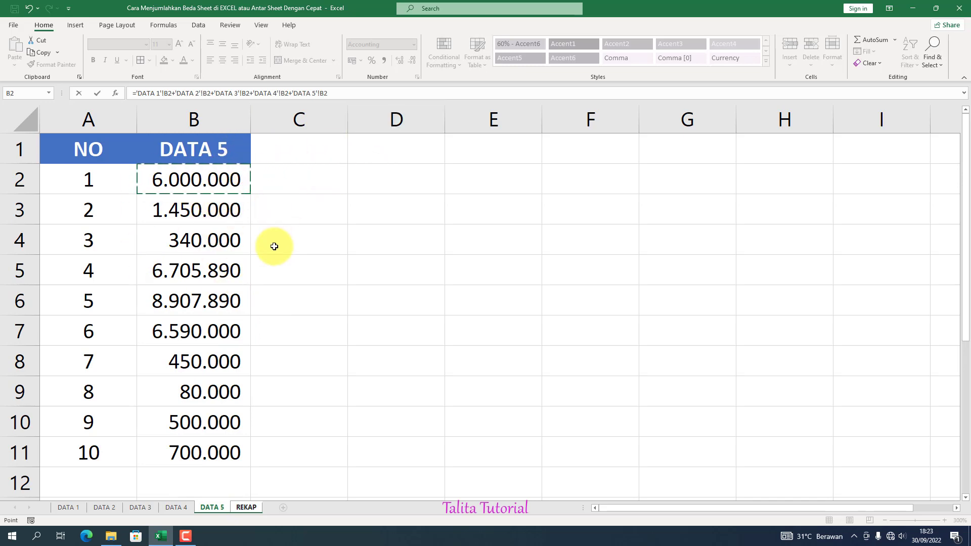
pyautogui.press('Return')
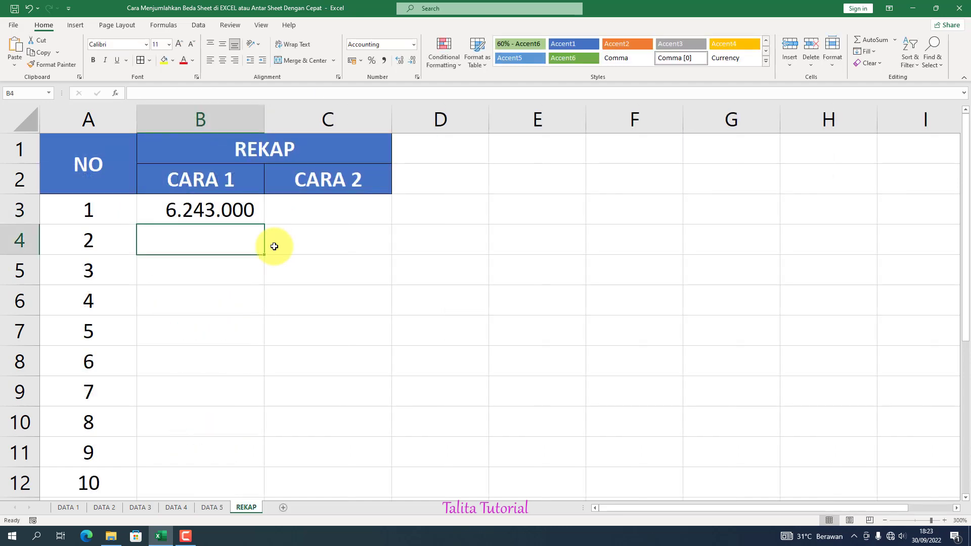
pyautogui.click(218, 210)
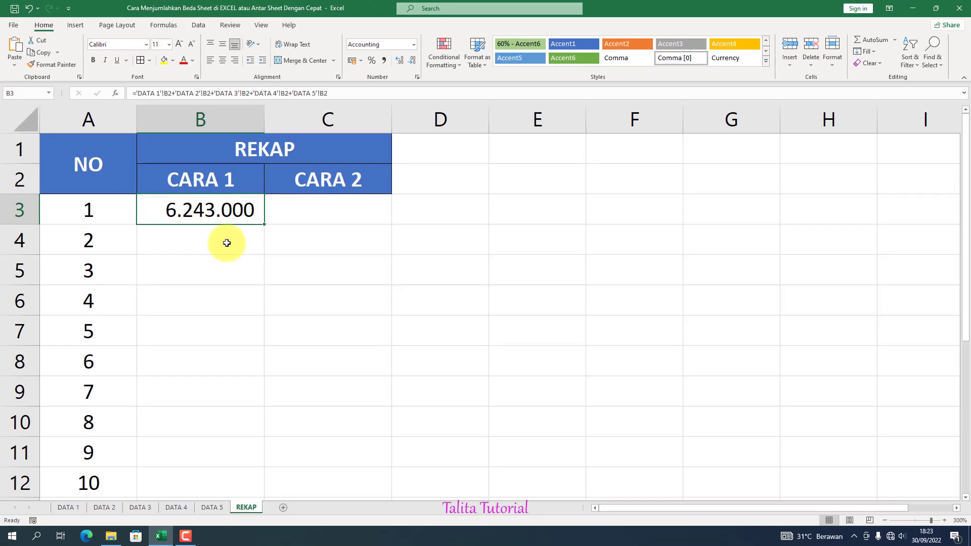
pyautogui.click(483, 538)
pyautogui.moveTo(225, 251); pyautogui.dragTo(165, 476)
pyautogui.click(313, 361)
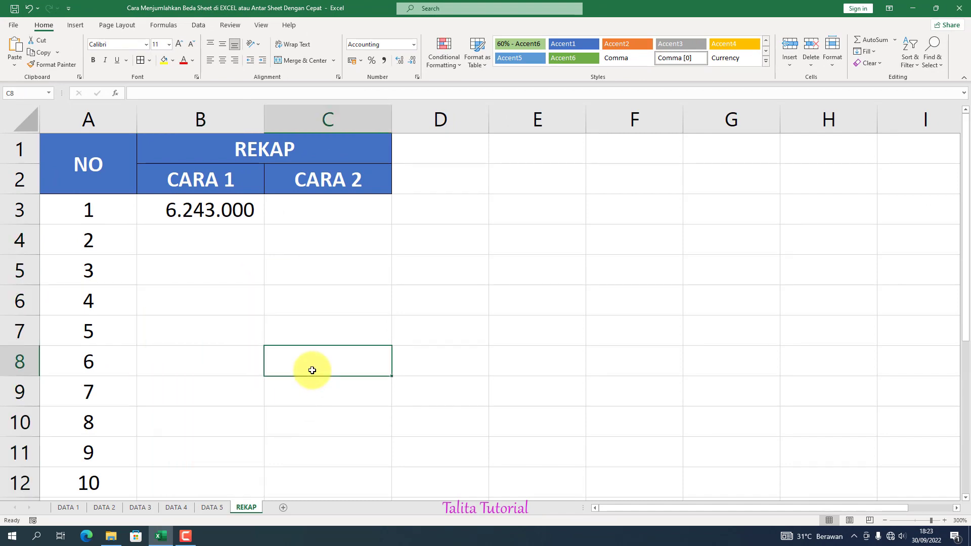
# Copy the formula in B3 and paste it into cells B4:B12 of the CARA 1 column.
pyautogui.click(229, 220)
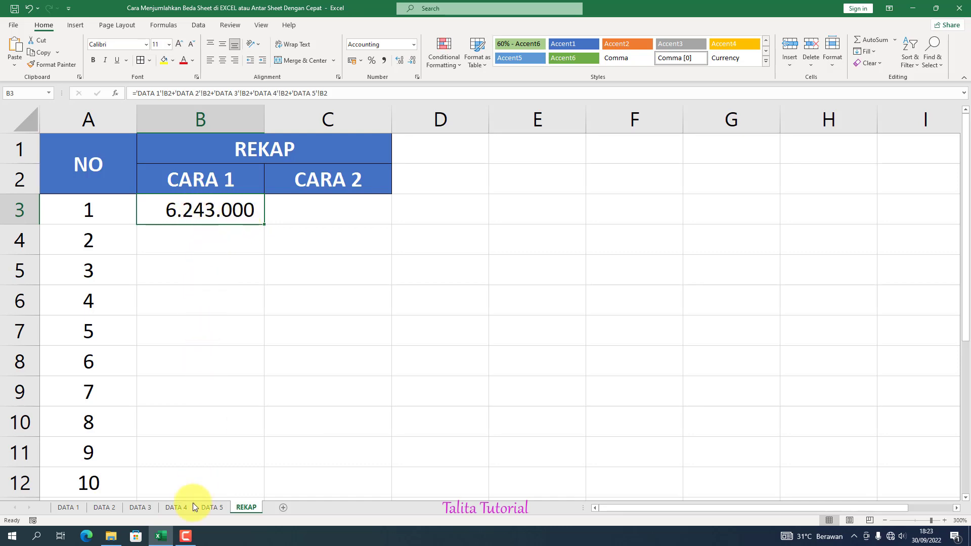
pyautogui.rightClick(207, 214)
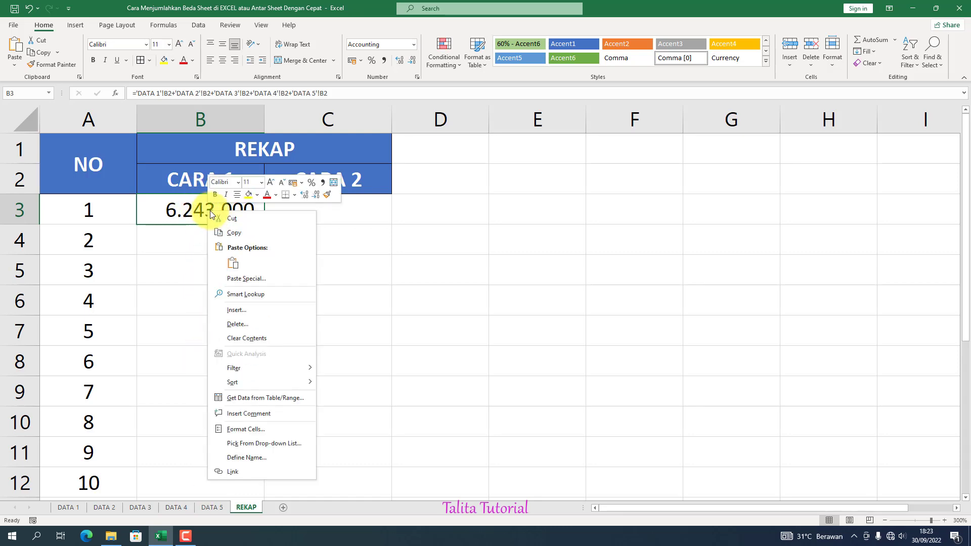
pyautogui.click(229, 230)
pyautogui.moveTo(213, 238); pyautogui.dragTo(199, 468)
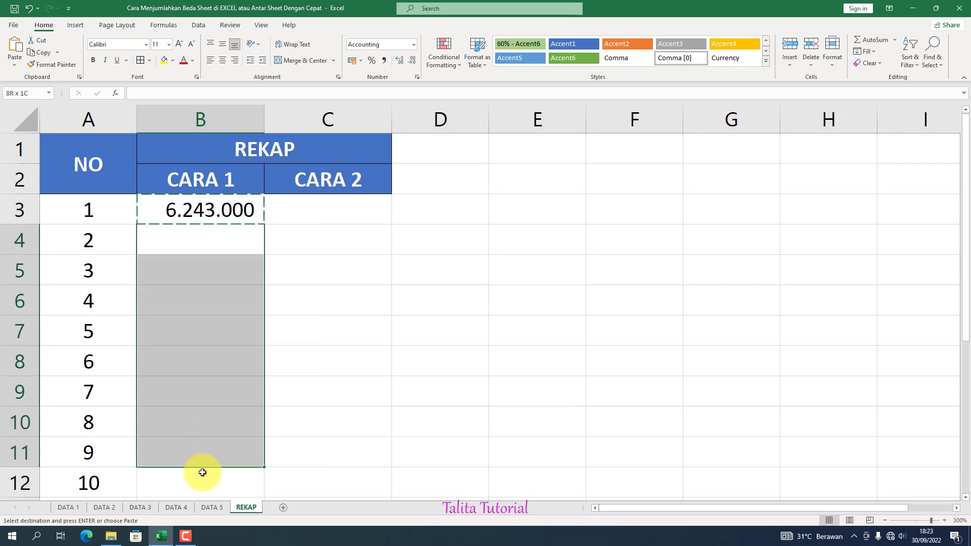
pyautogui.rightClick(204, 424)
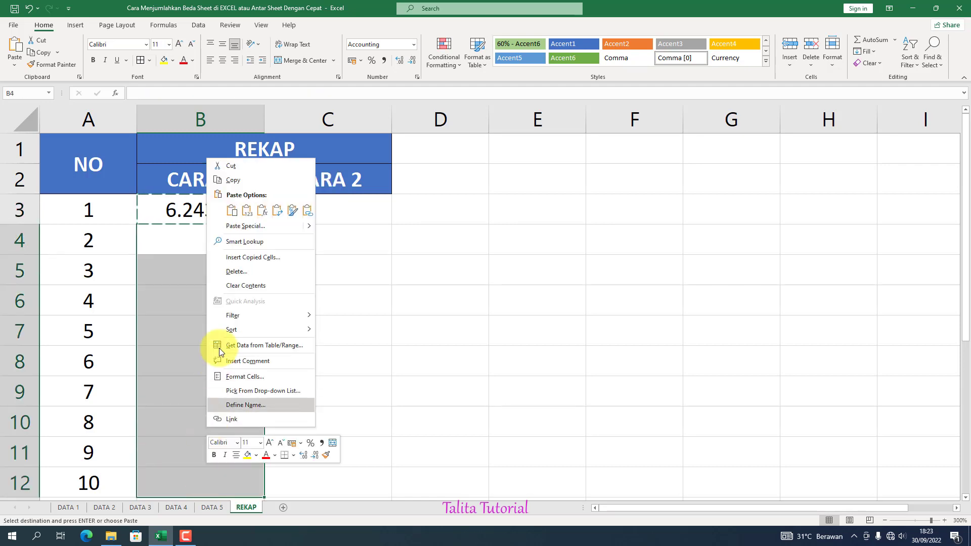
pyautogui.click(232, 210)
pyautogui.click(225, 295)
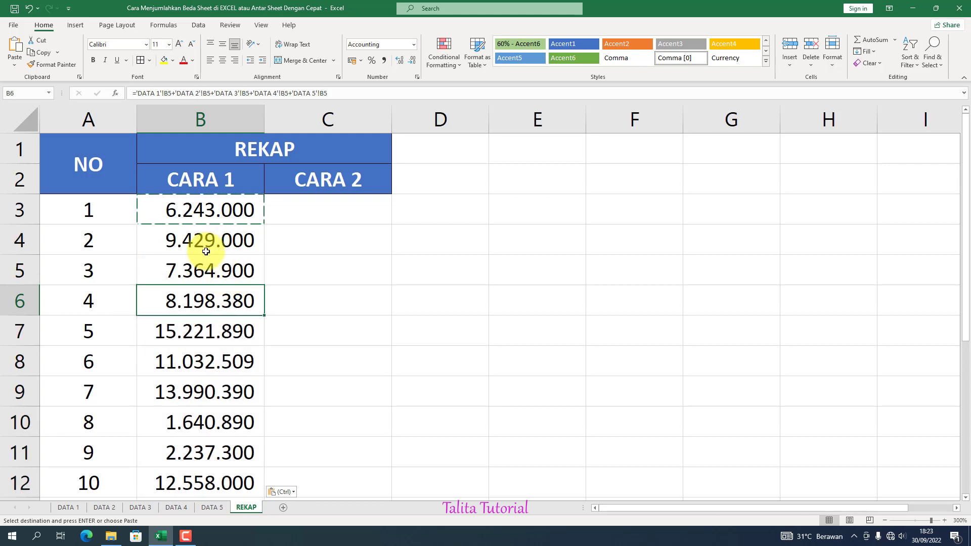
# End the copy mode and fill the B3 formula down through B12 with AutoFill.
pyautogui.click(219, 212)
pyautogui.press('Escape')
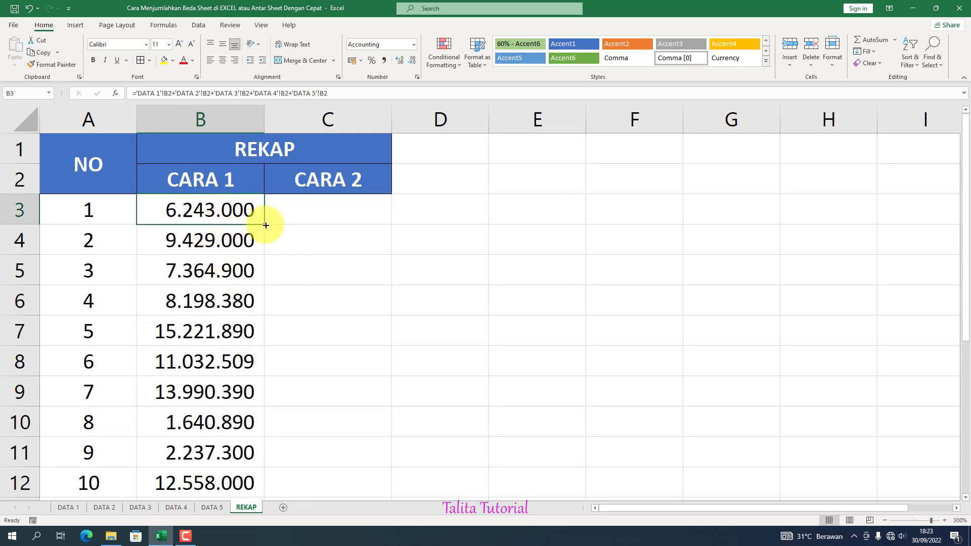
pyautogui.moveTo(264, 223); pyautogui.dragTo(253, 482)
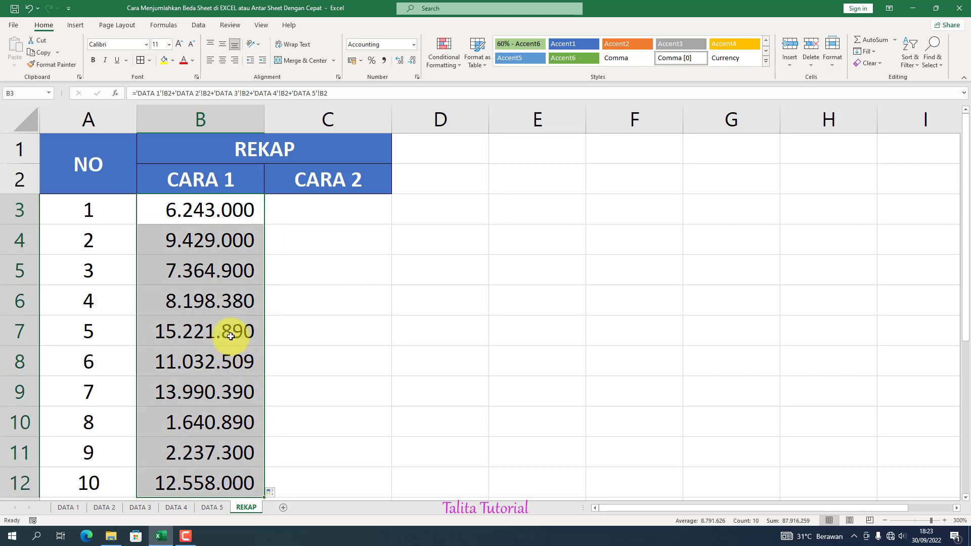
pyautogui.click(234, 296)
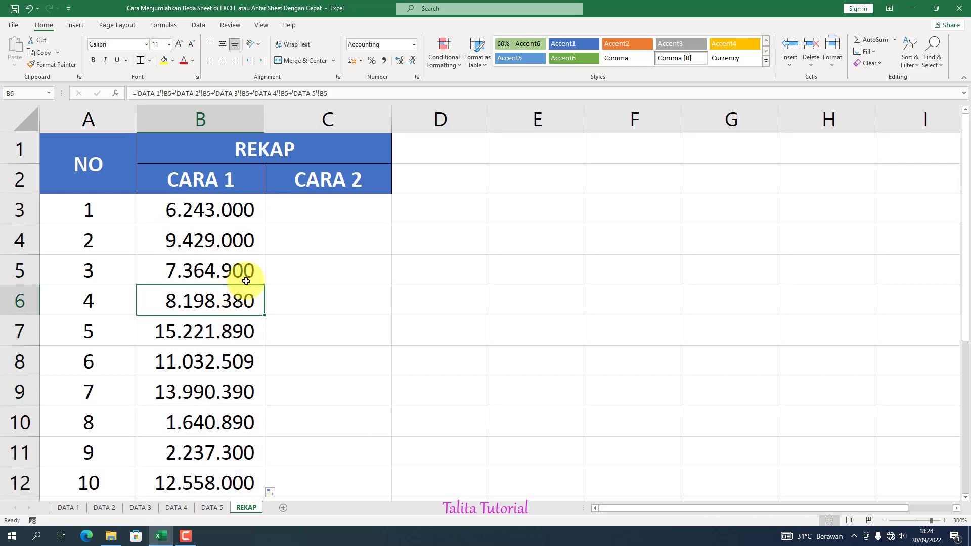
# Enter a SUM formula in cell C3 of REKAP that totals cell B2 across the sheets DATA 1 through DATA 5.
pyautogui.click(326, 178)
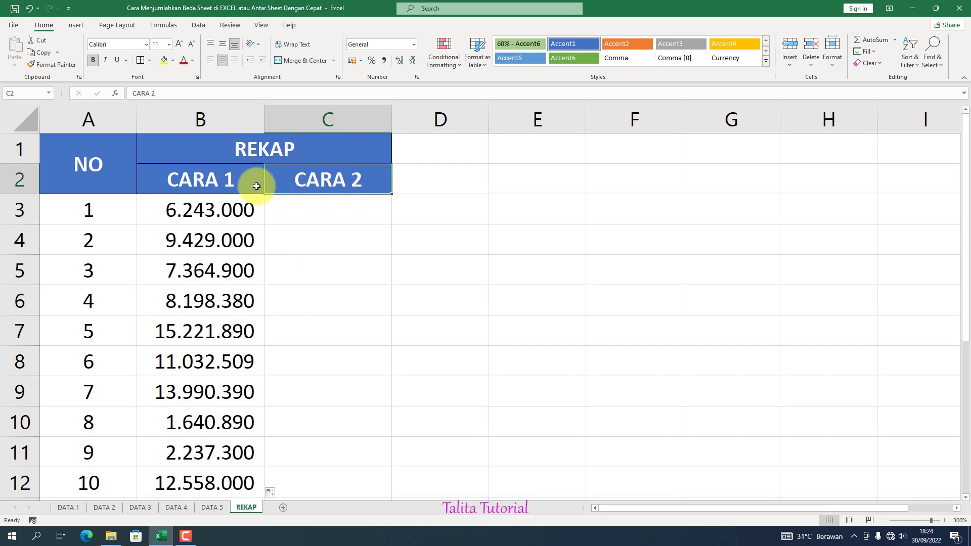
pyautogui.click(368, 215)
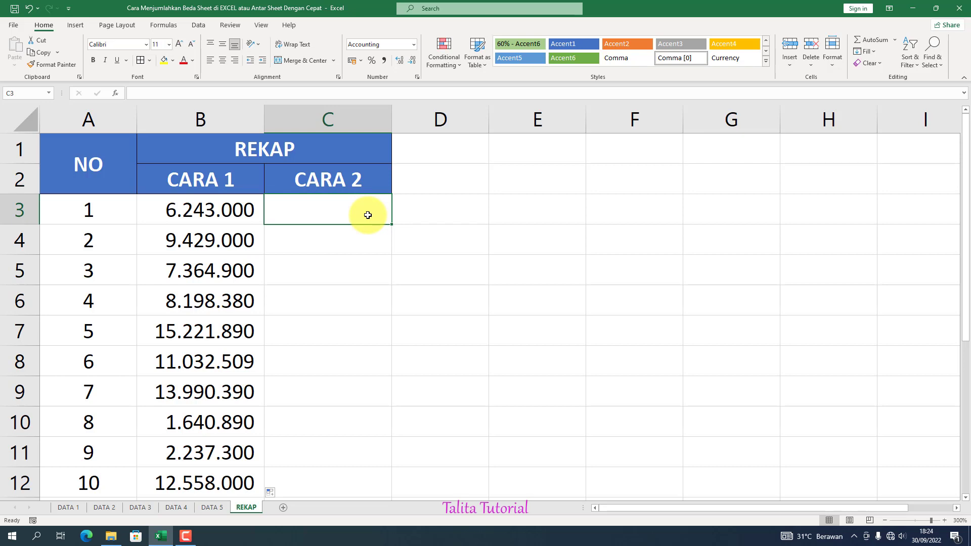
pyautogui.write('=')
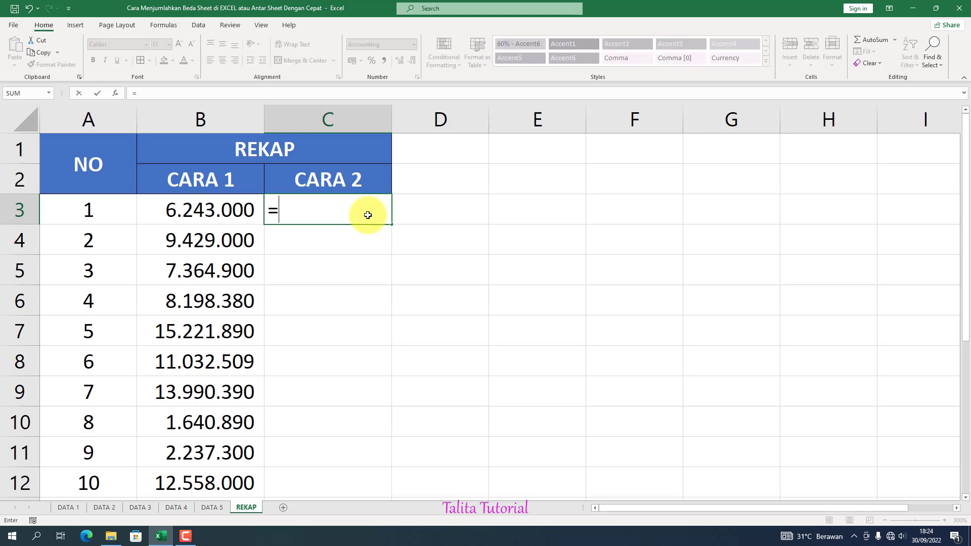
pyautogui.write('sum')
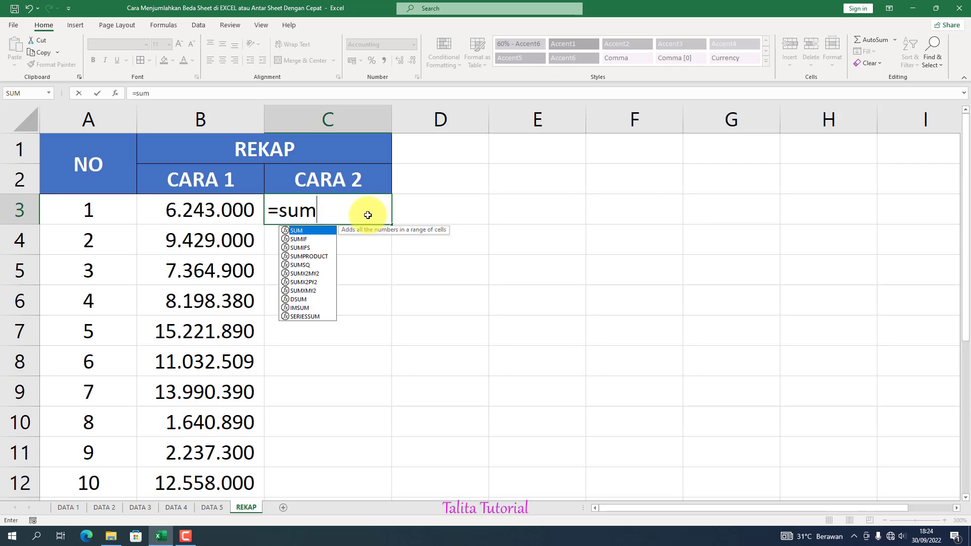
pyautogui.write('(')
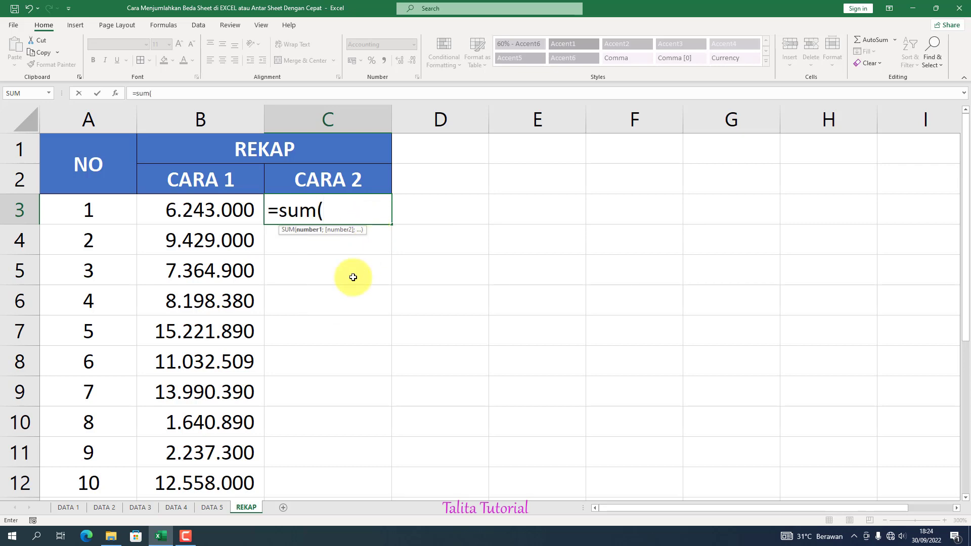
pyautogui.click(73, 507)
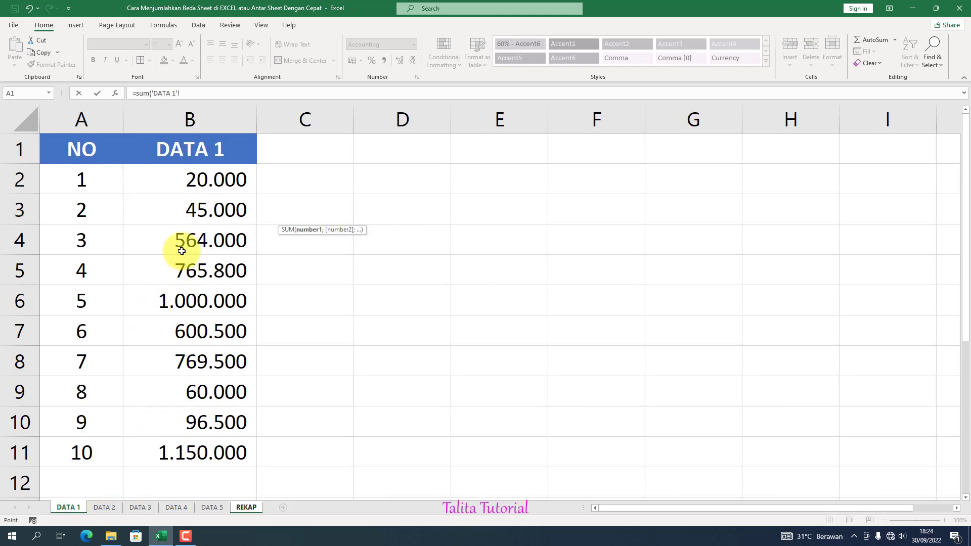
pyautogui.click(181, 178)
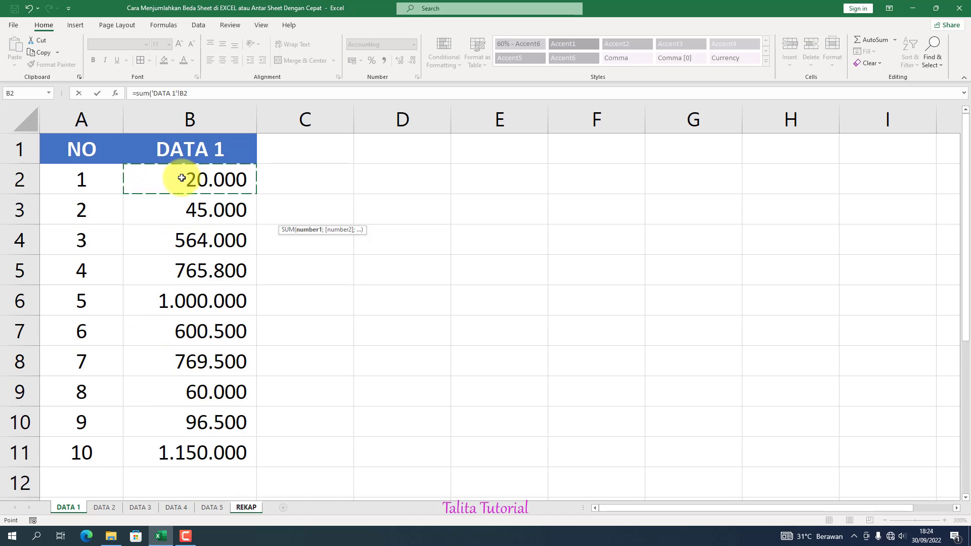
pyautogui.keyDown('shift'); pyautogui.click(215, 506); pyautogui.keyUp('shift')
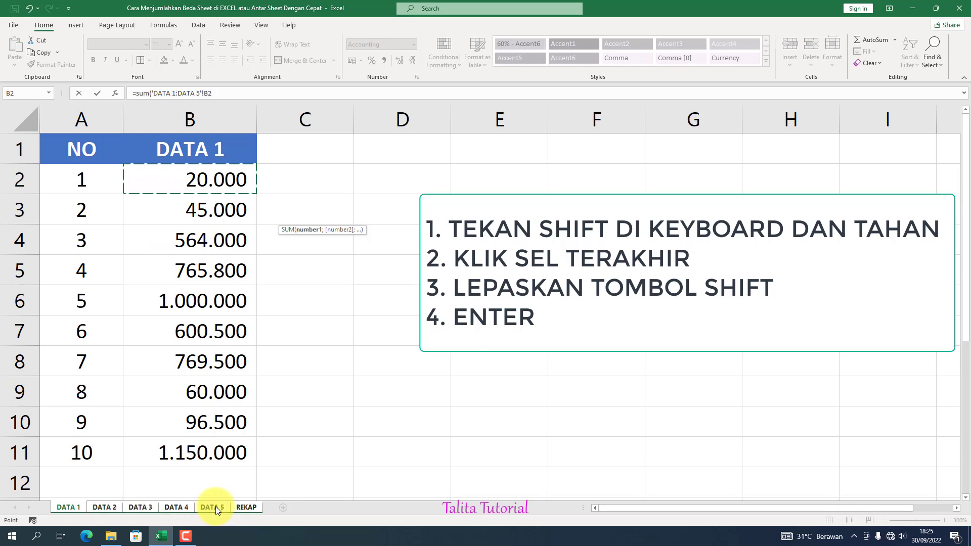
pyautogui.press('Return')
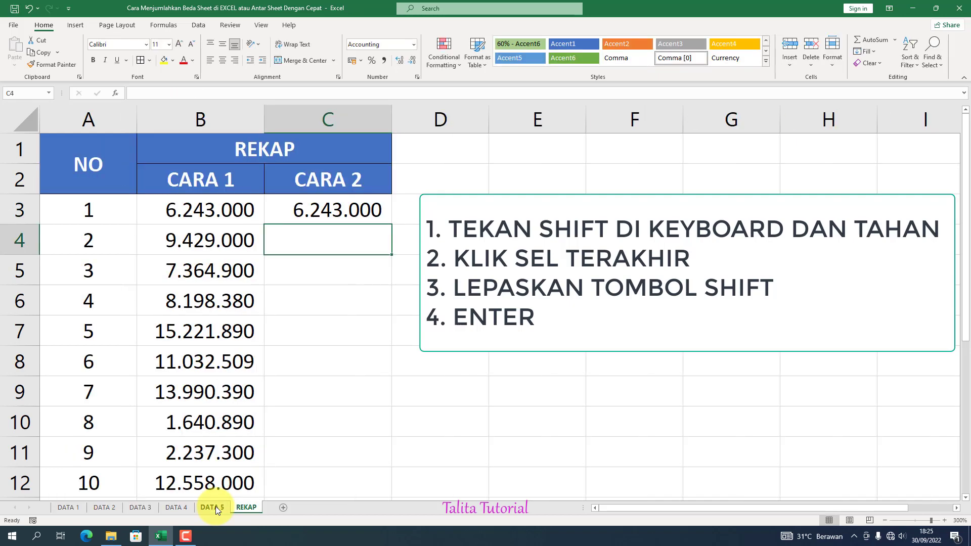
# Fill the C3 SUM formula down through C12 of the CARA 2 column and check a copied formula.
pyautogui.click(314, 209)
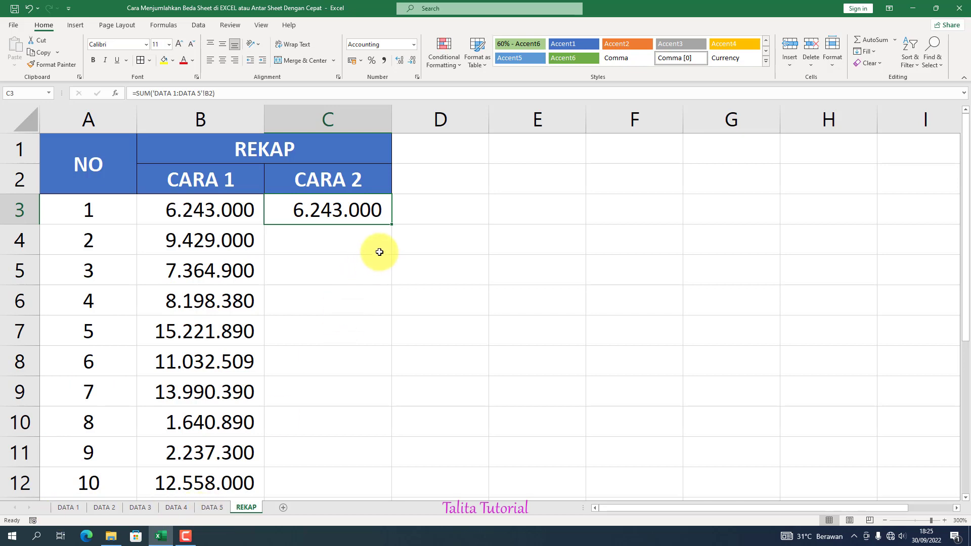
pyautogui.moveTo(391, 224); pyautogui.dragTo(375, 483)
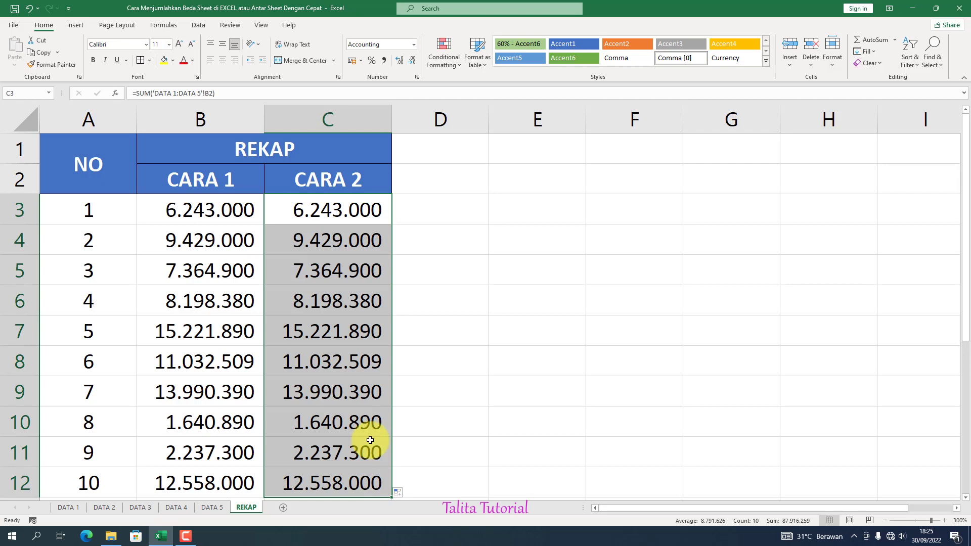
pyautogui.click(358, 355)
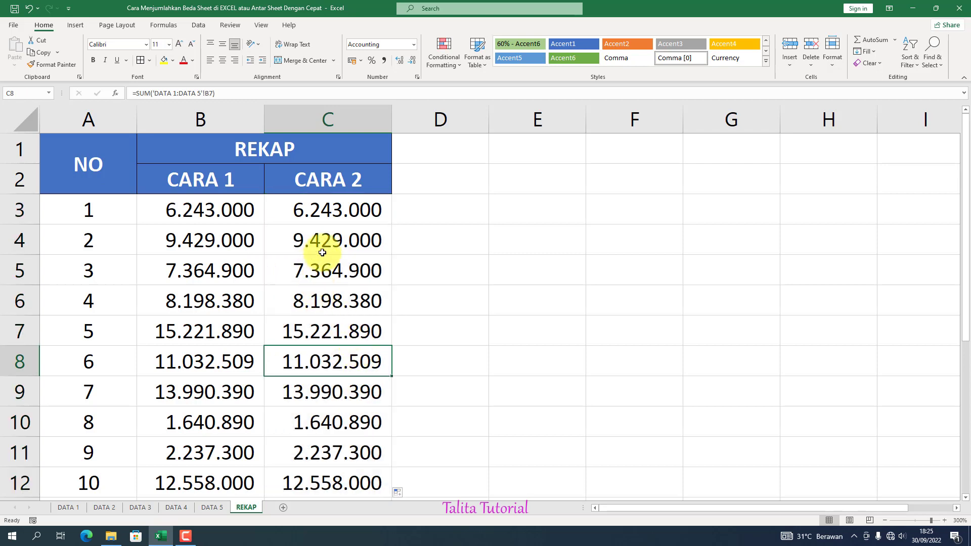
# Compare the CARA 1 and CARA 2 formulas and results in row 3 and the rows below it.
pyautogui.click(197, 210)
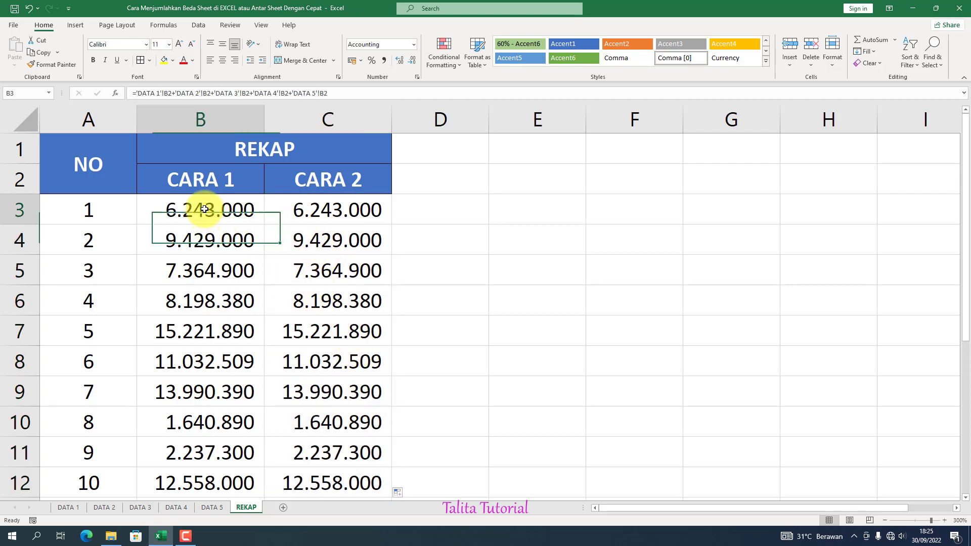
pyautogui.click(320, 208)
pyautogui.moveTo(184, 206); pyautogui.dragTo(297, 216)
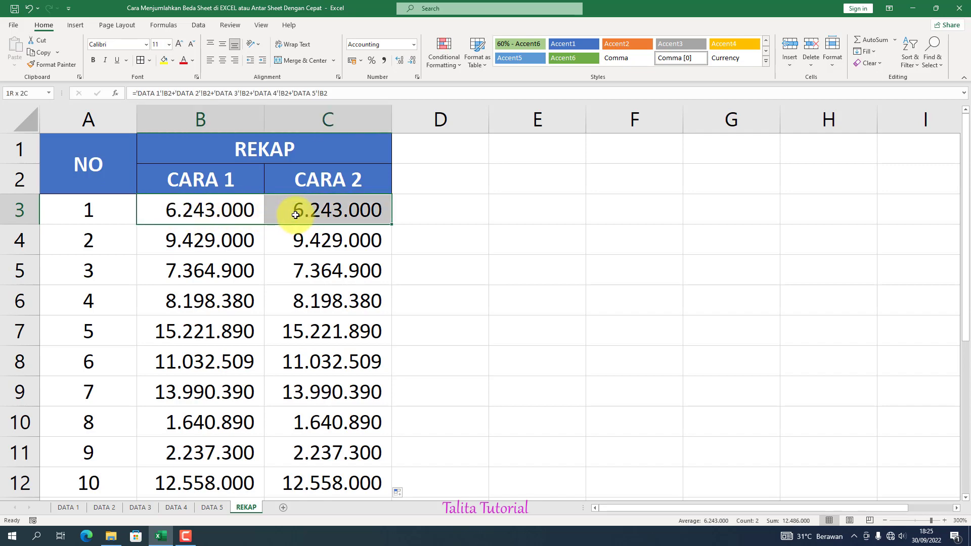
pyautogui.click(291, 228)
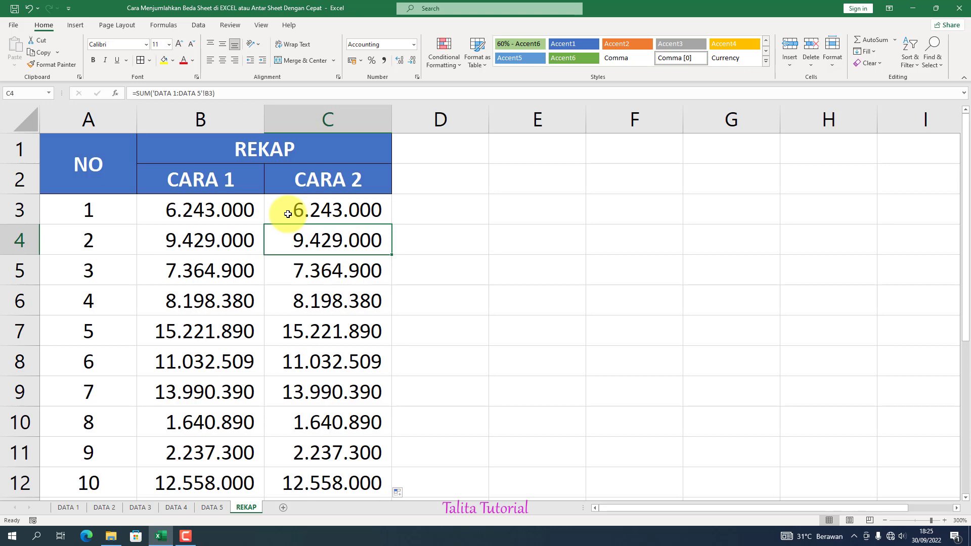
pyautogui.click(327, 291)
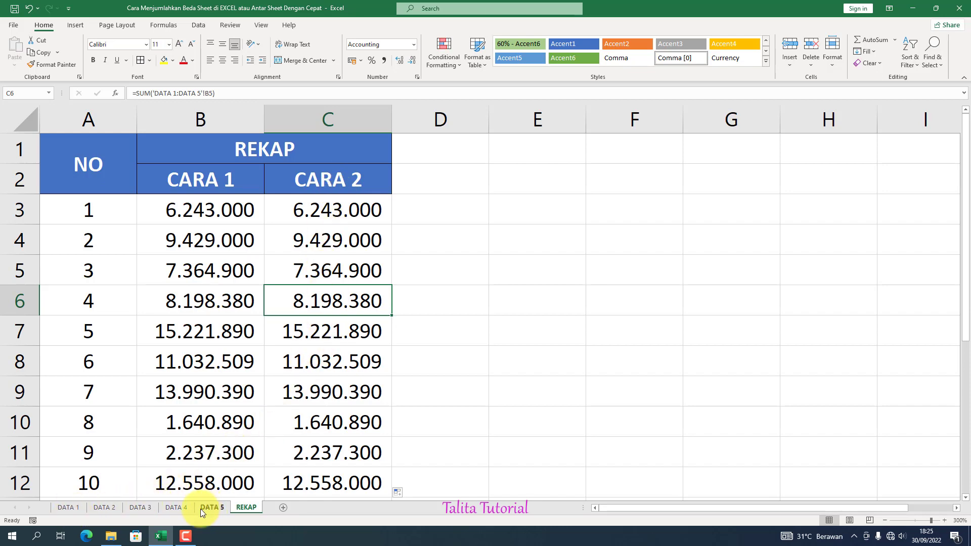
# Move the DATA 3 sheet after REKAP and compare the CARA 1 and CARA 2 totals in REKAP.
pyautogui.moveTo(137, 506); pyautogui.dragTo(271, 512)
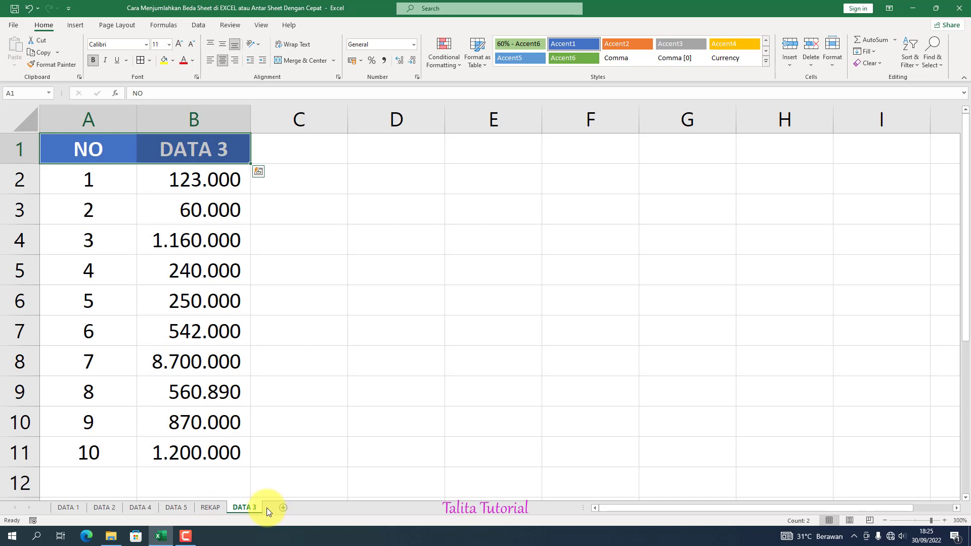
pyautogui.click(208, 508)
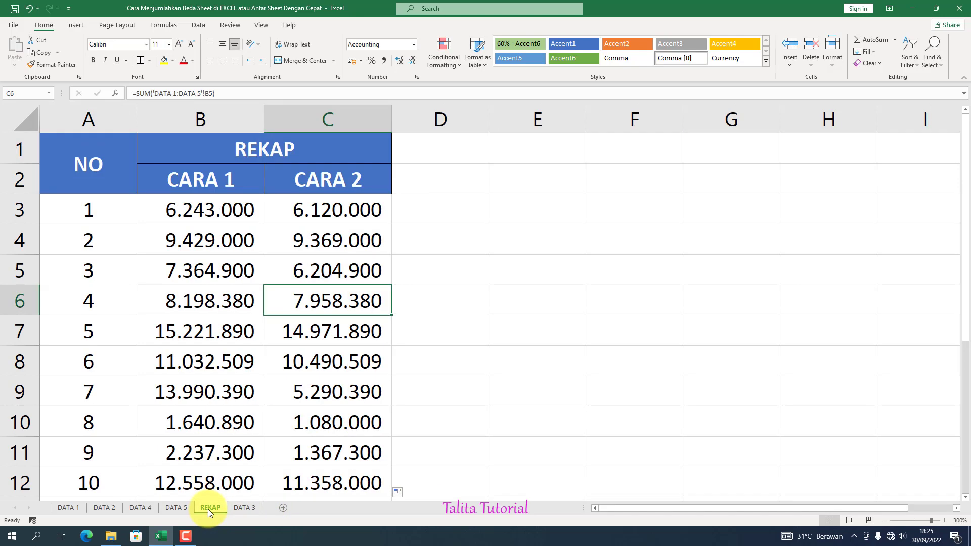
pyautogui.click(282, 232)
pyautogui.click(223, 208)
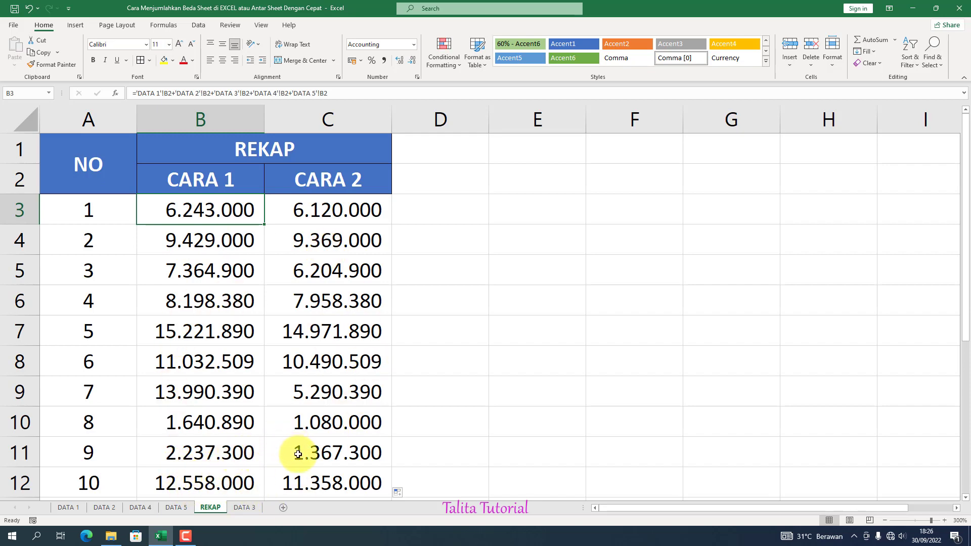
# Move the DATA 3 sheet back between DATA 2 and DATA 4, and return to the REKAP sheet.
pyautogui.click(244, 507)
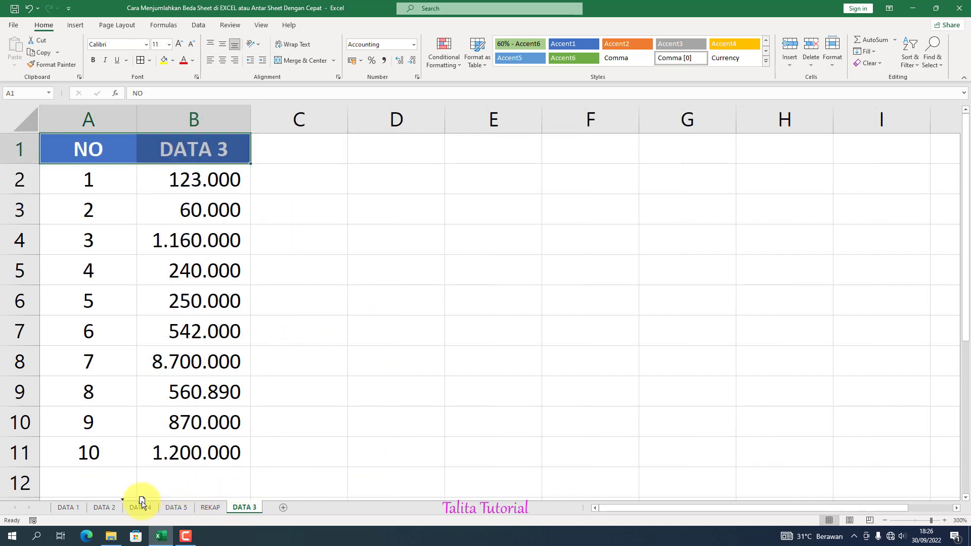
pyautogui.moveTo(129, 507); pyautogui.dragTo(128, 508)
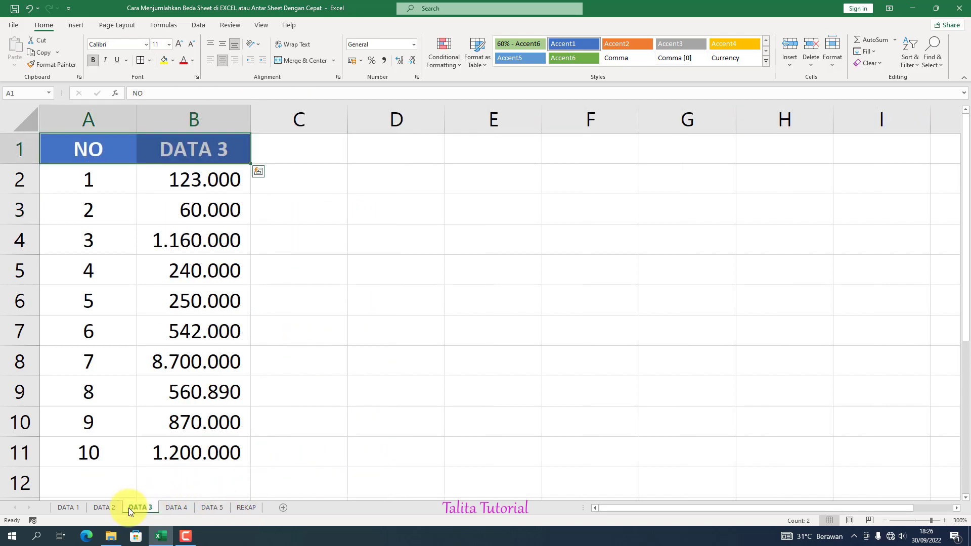
pyautogui.click(241, 508)
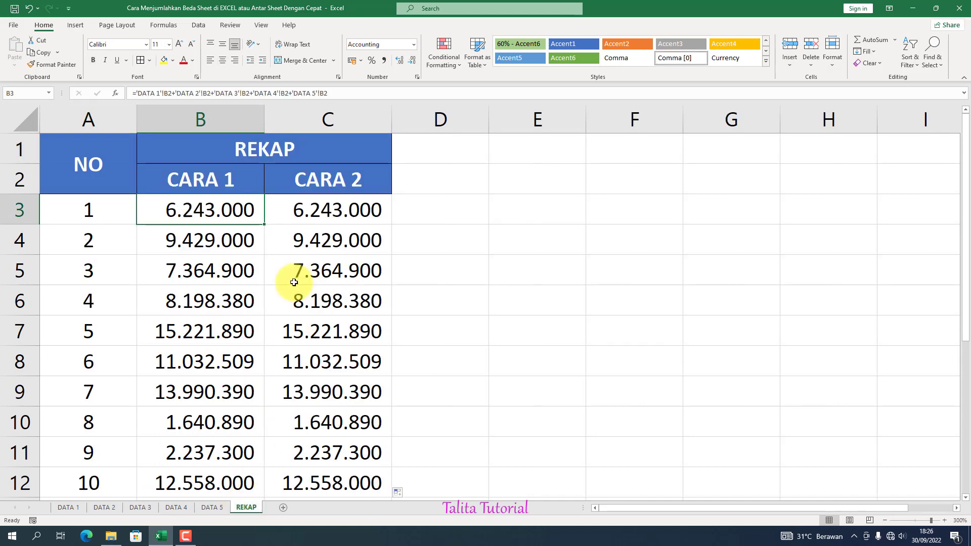
# Examine the C3 formula in REKAP and the position of its source cell B2 in the DATA 1, DATA 2 and DATA 3 sheets.
pyautogui.click(314, 210)
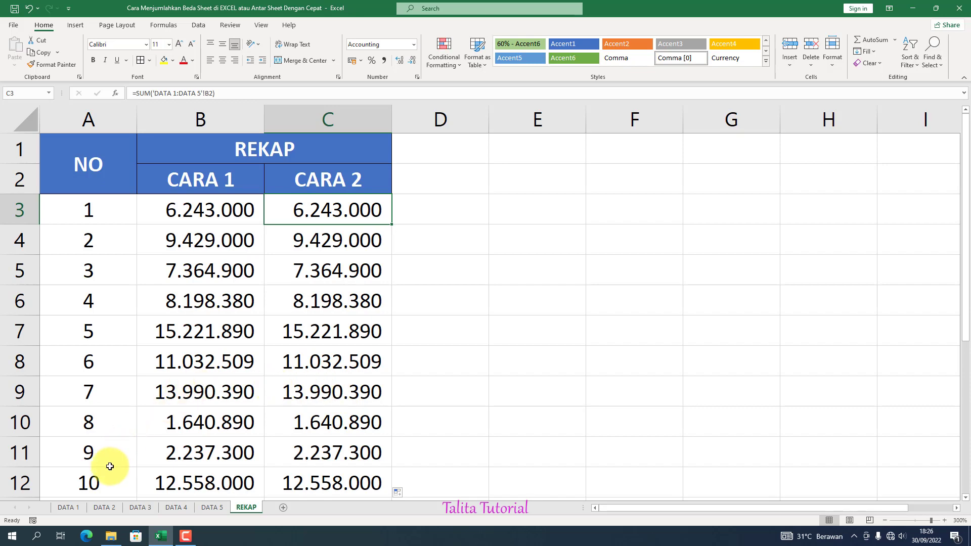
pyautogui.click(76, 508)
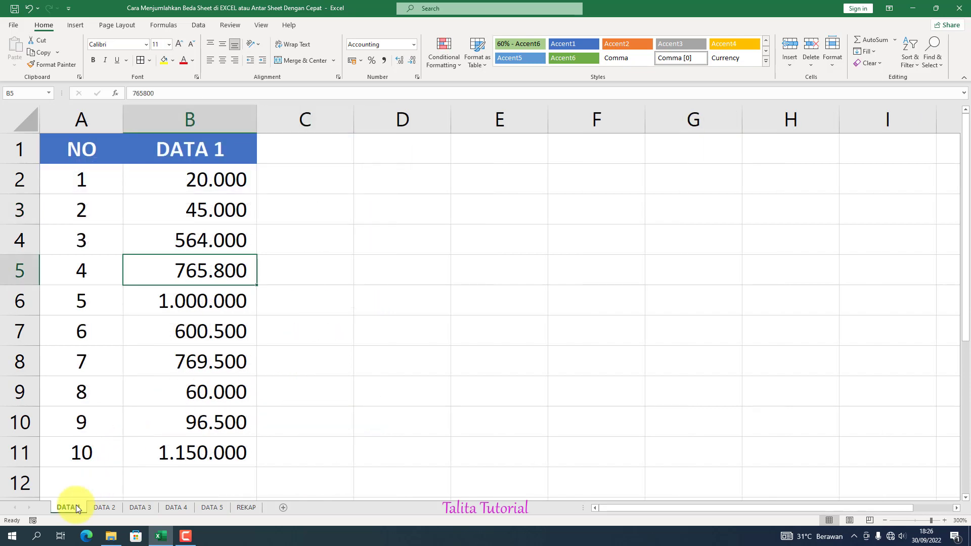
pyautogui.click(192, 181)
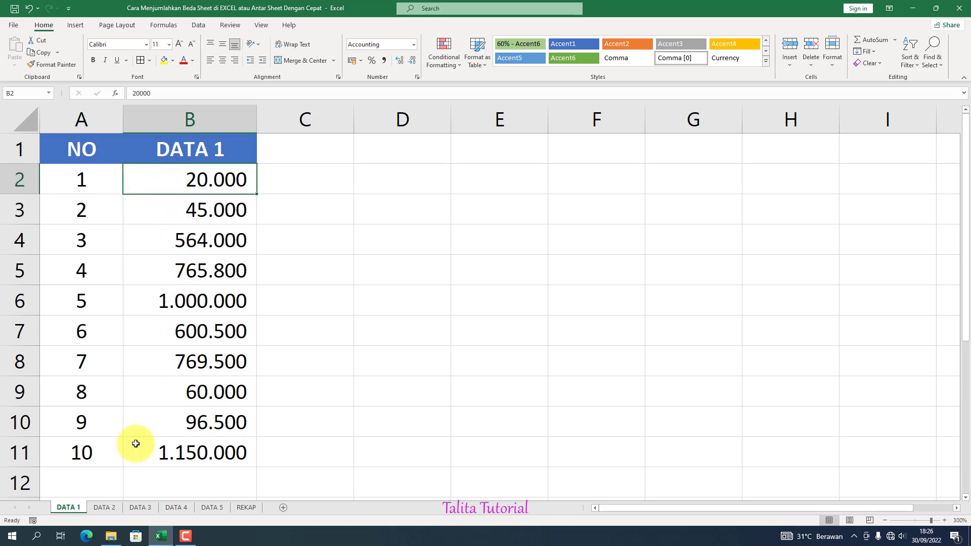
pyautogui.click(111, 511)
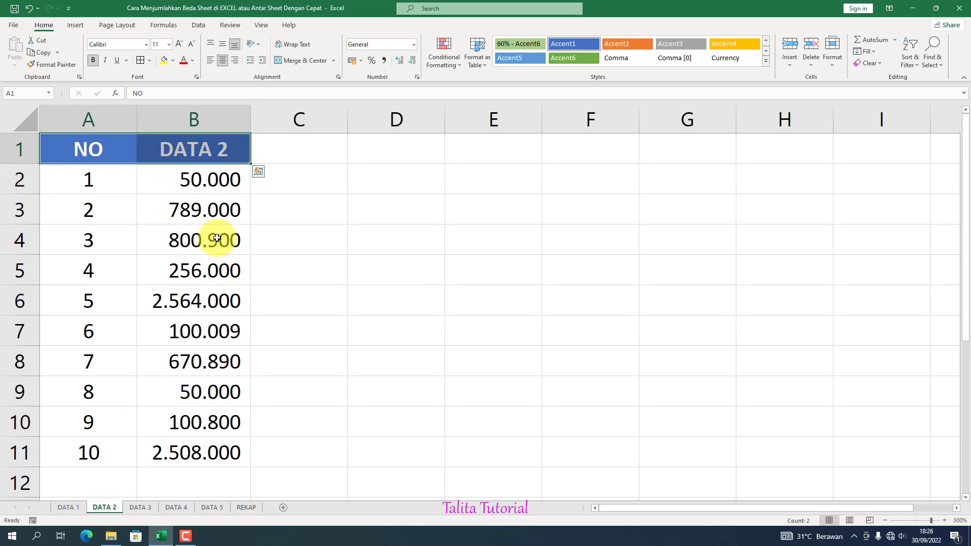
pyautogui.click(193, 180)
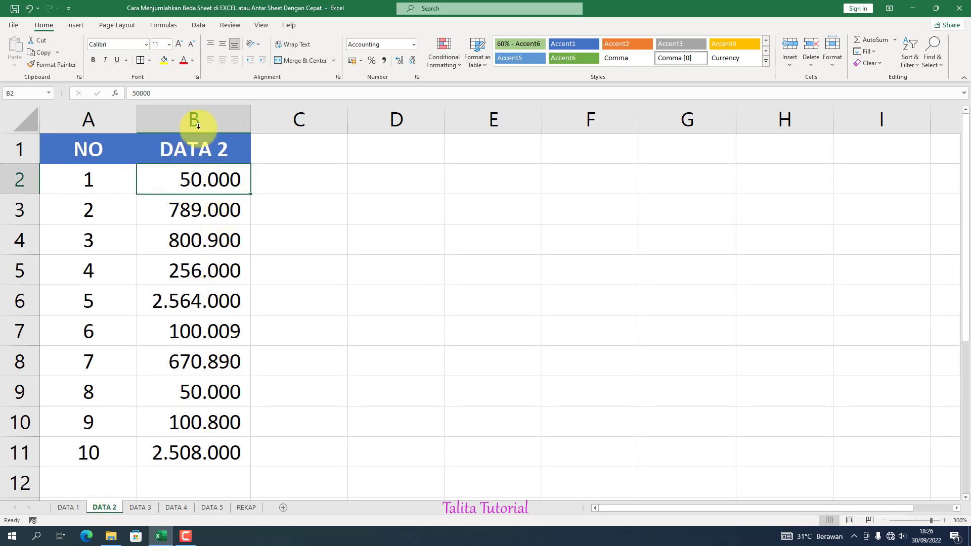
pyautogui.click(21, 175)
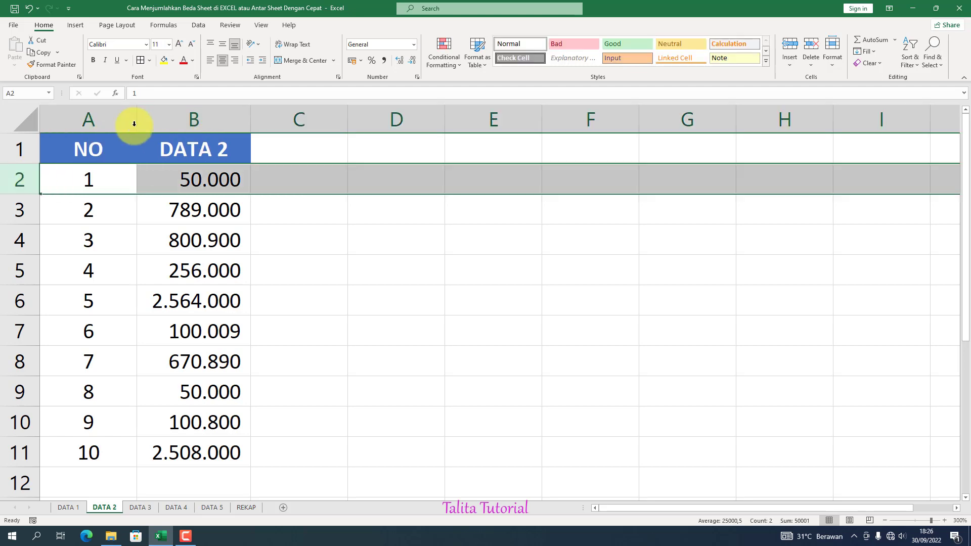
pyautogui.click(192, 120)
pyautogui.click(217, 179)
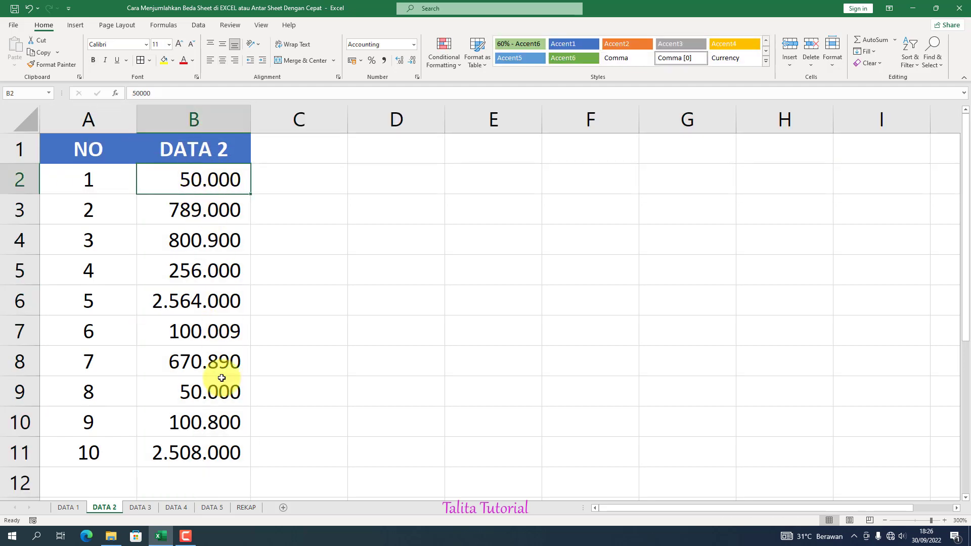
pyautogui.click(147, 507)
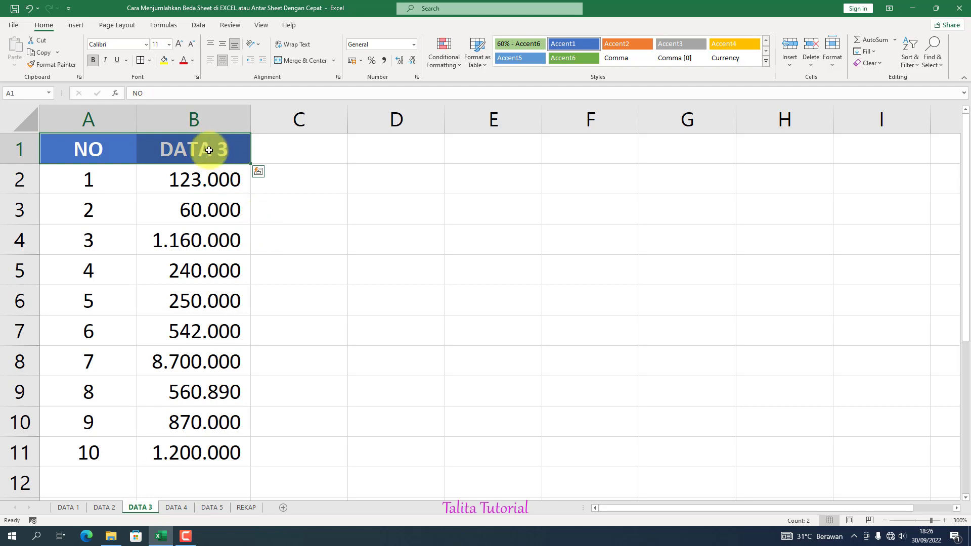
pyautogui.click(202, 181)
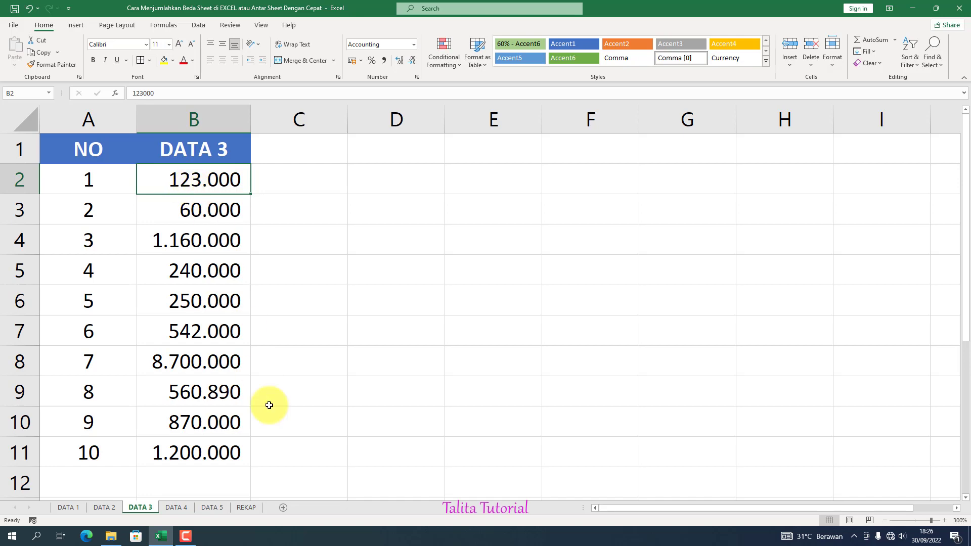
pyautogui.click(247, 507)
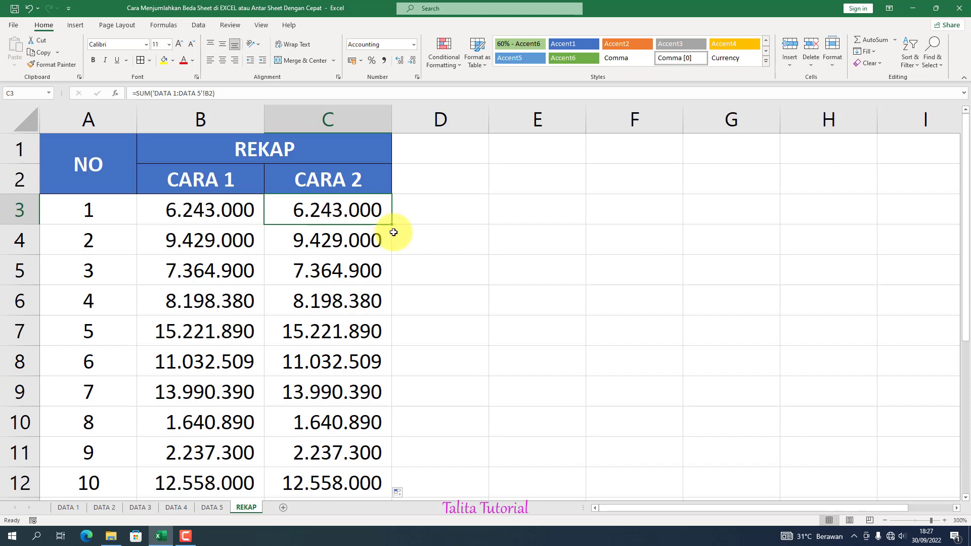
pyautogui.click(448, 213)
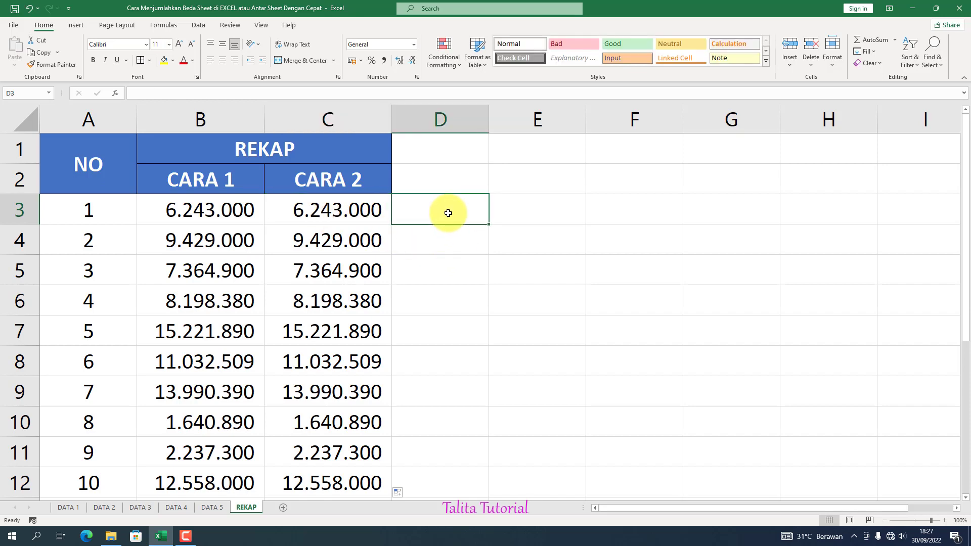